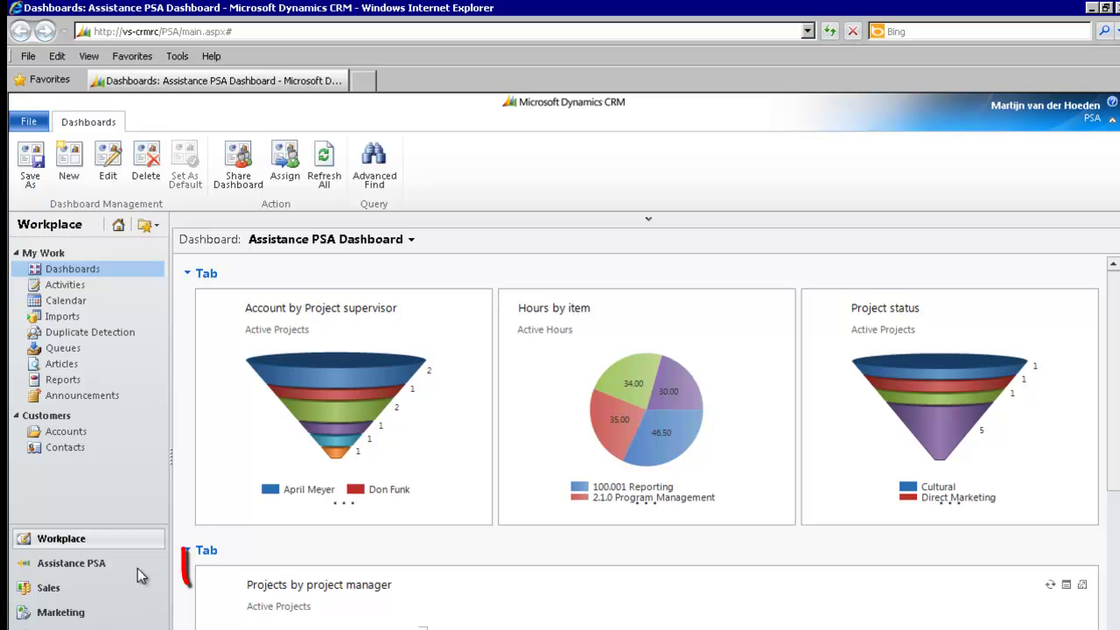
- Open the project 2010.0002 PSA CRM Implementation 175 users Architect firm from the Assistance PSA active projects and maximize its window
click(132, 564)
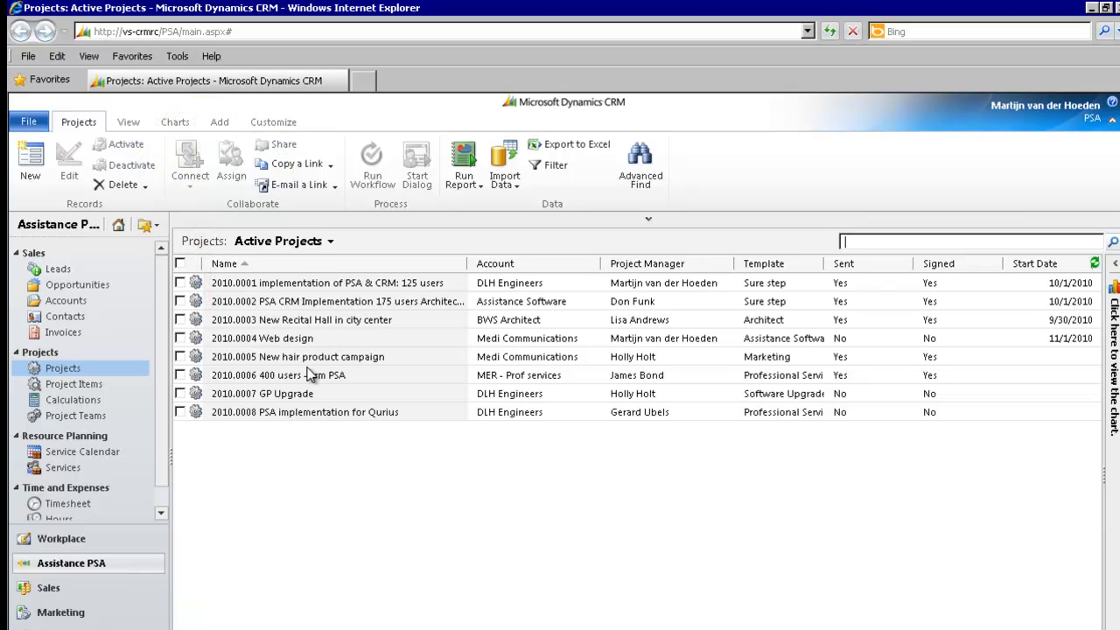
double_click(412, 301)
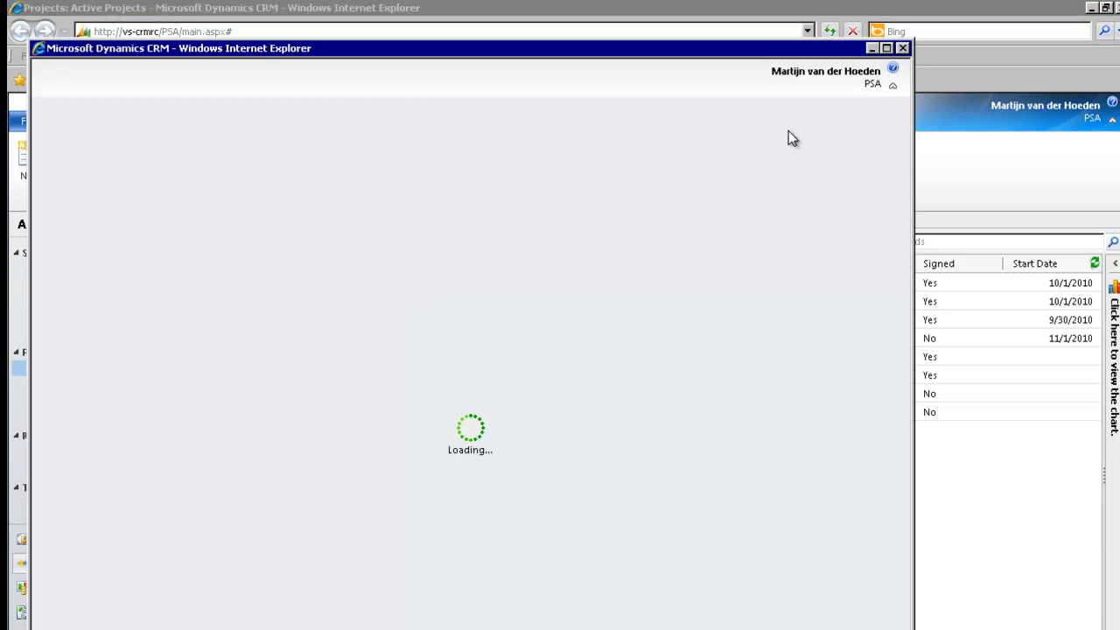
click(886, 49)
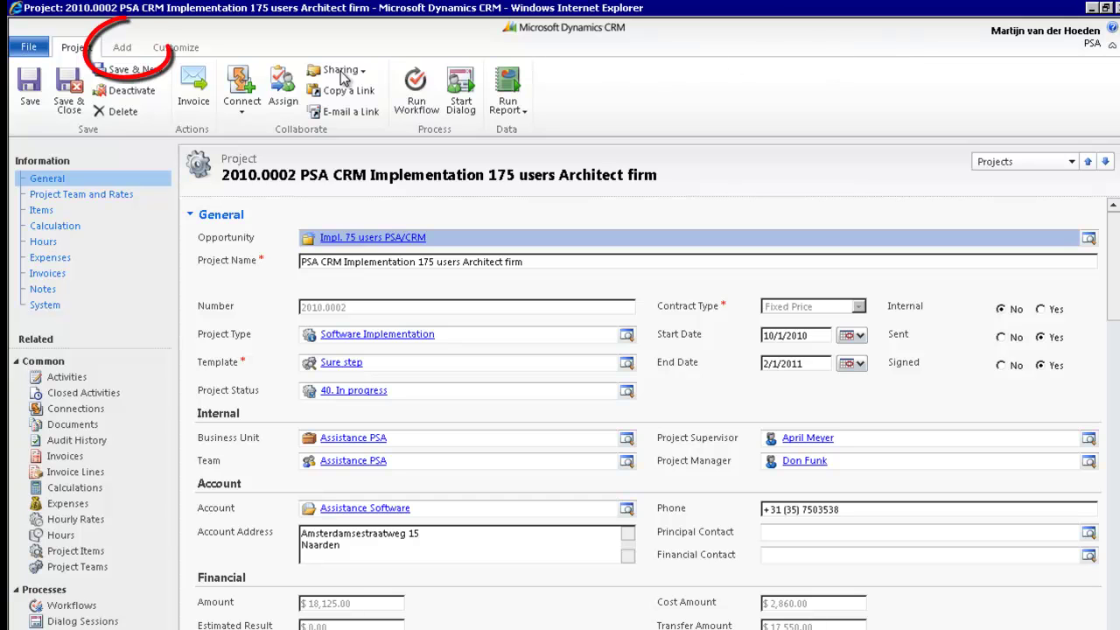
- Add a task with the subject "Deliver scope document" due 1/14/2011 to the project, and save and close it
click(123, 48)
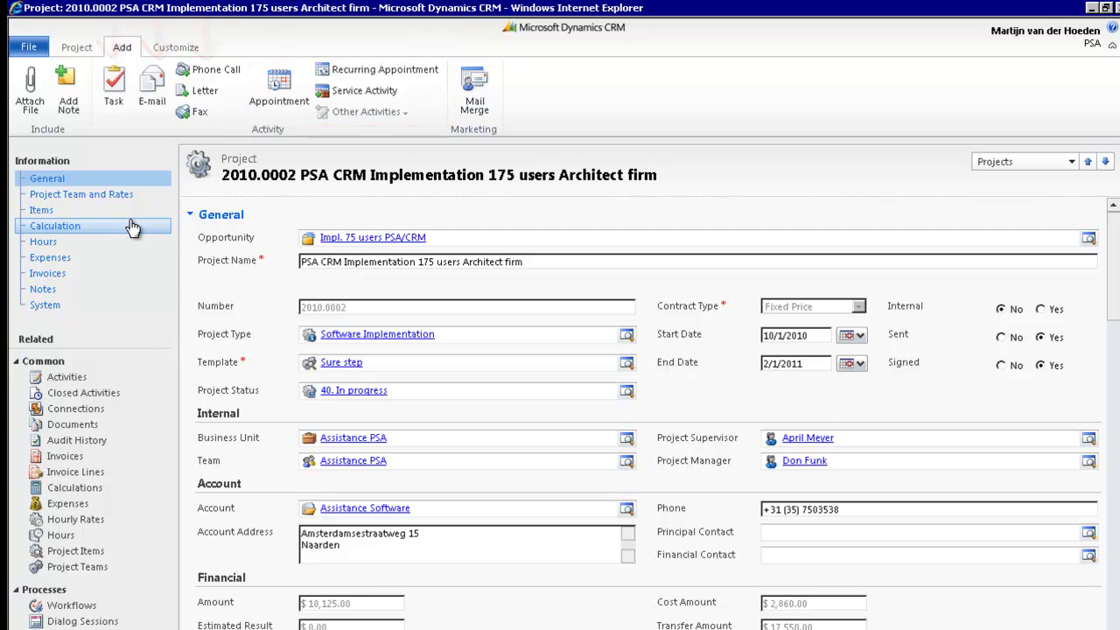
click(115, 98)
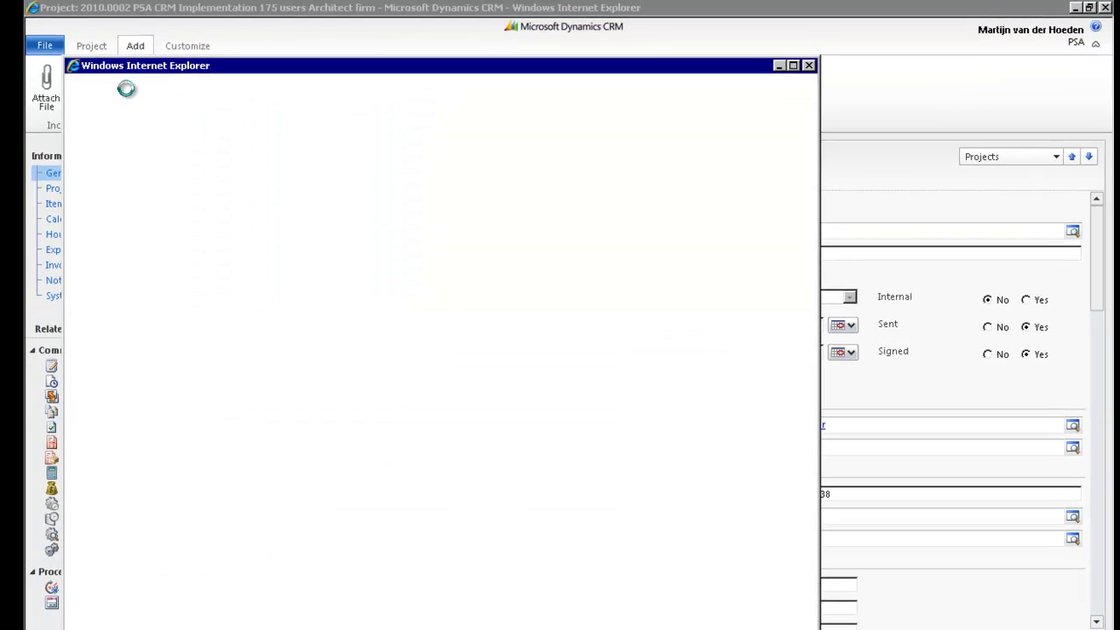
text(Deliver)
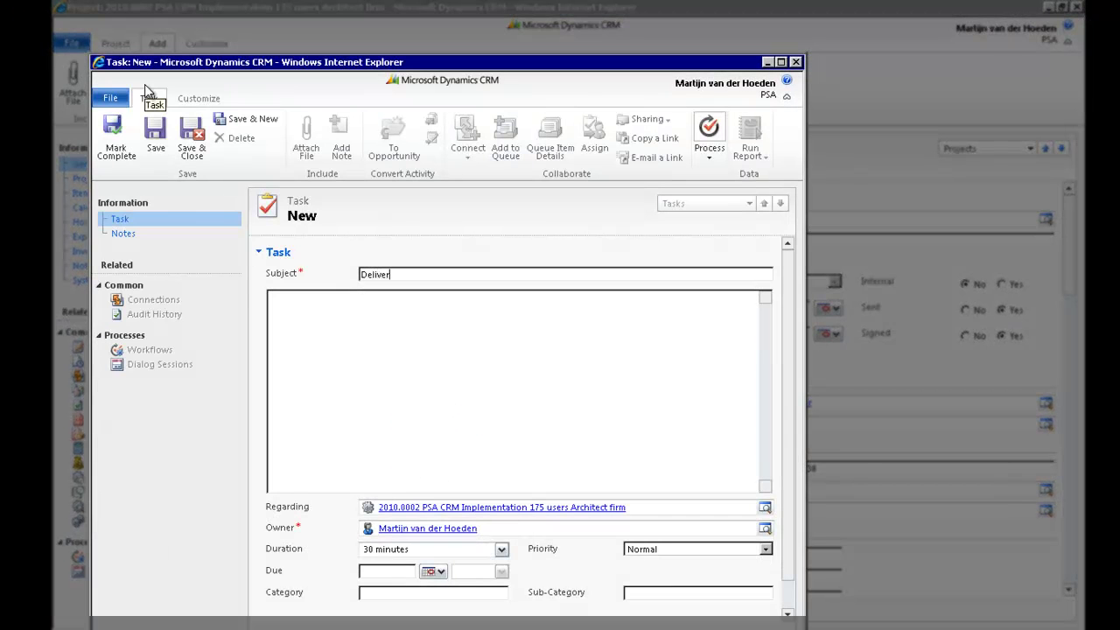
text( scope document)
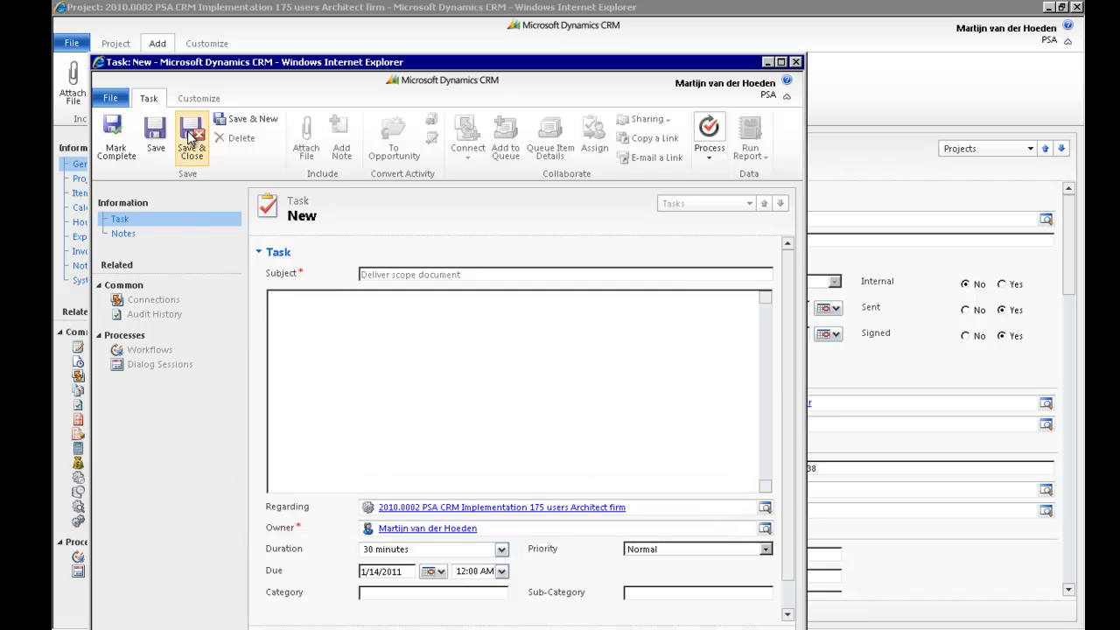
click(191, 136)
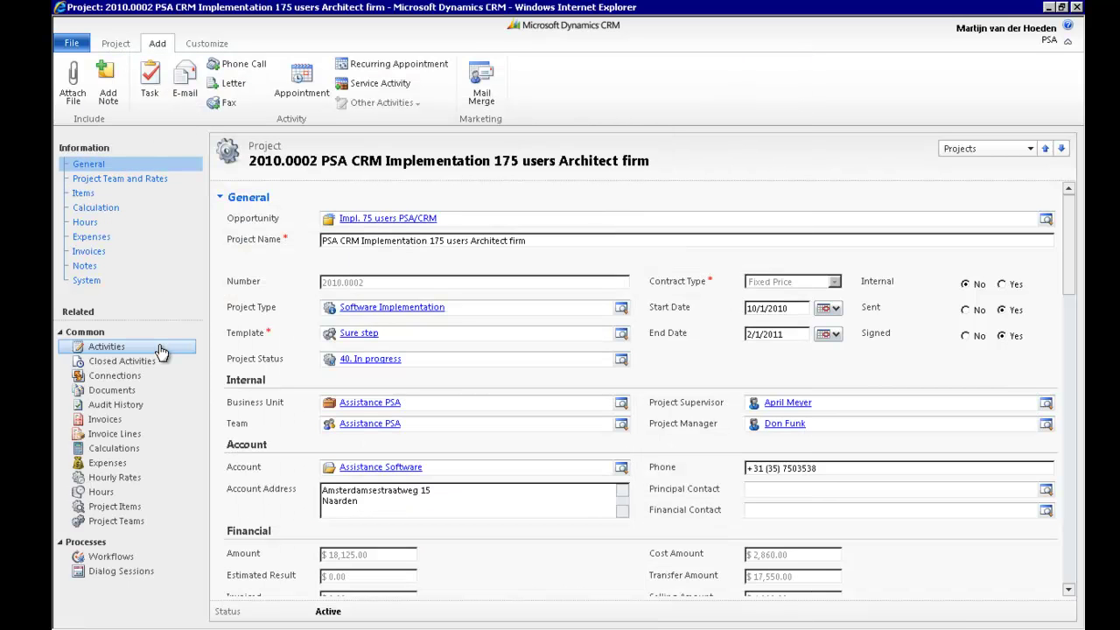
- Review the project's open activities and closed activities, selecting the completed "RE: For your review" e-mail
click(160, 350)
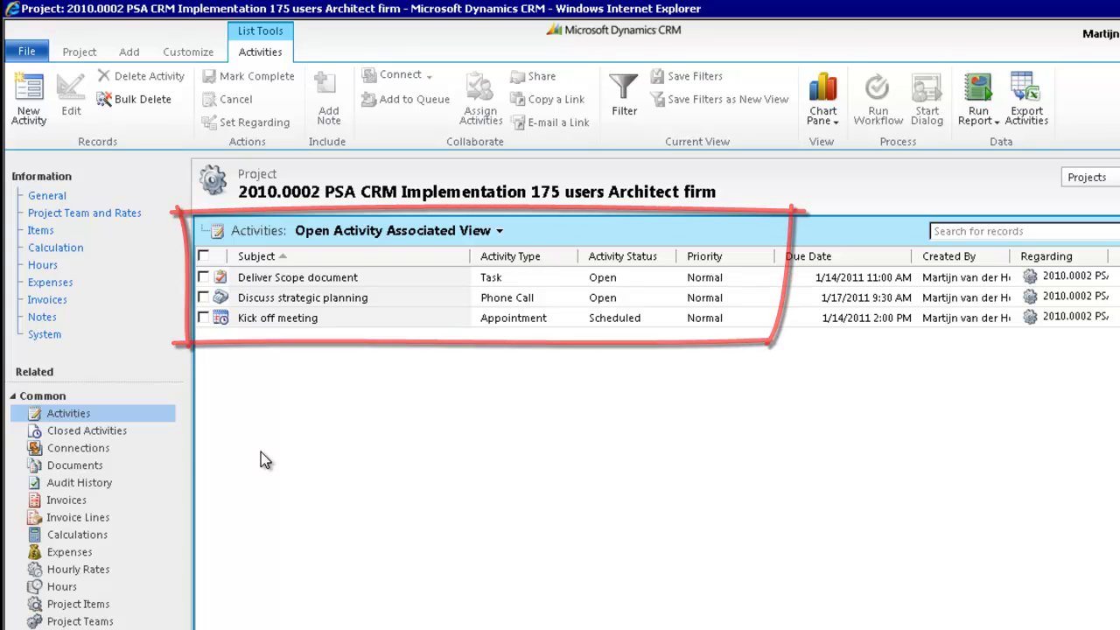
click(135, 438)
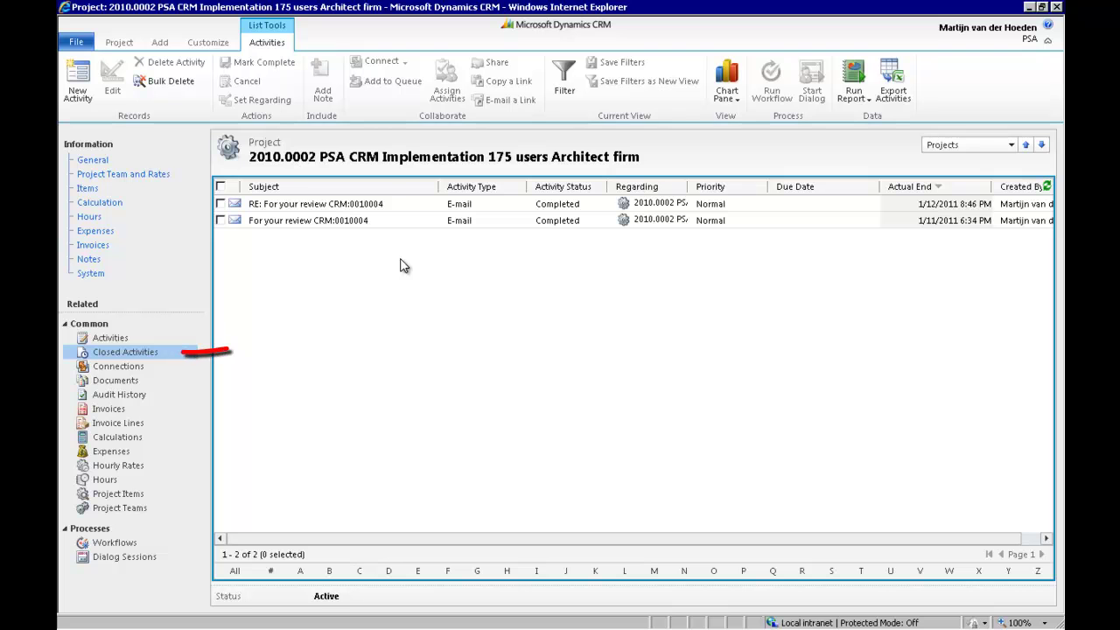
click(374, 205)
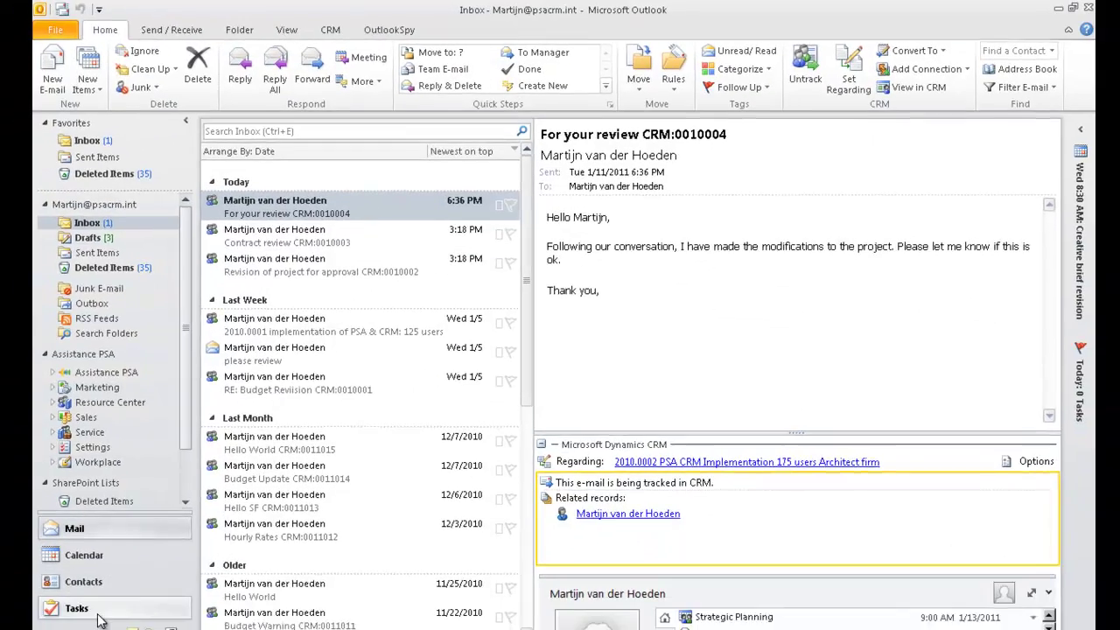
- Switch to Outlook and check the project's activities in the to-do list and calendar, including Friday's Kick off meeting
click(92, 607)
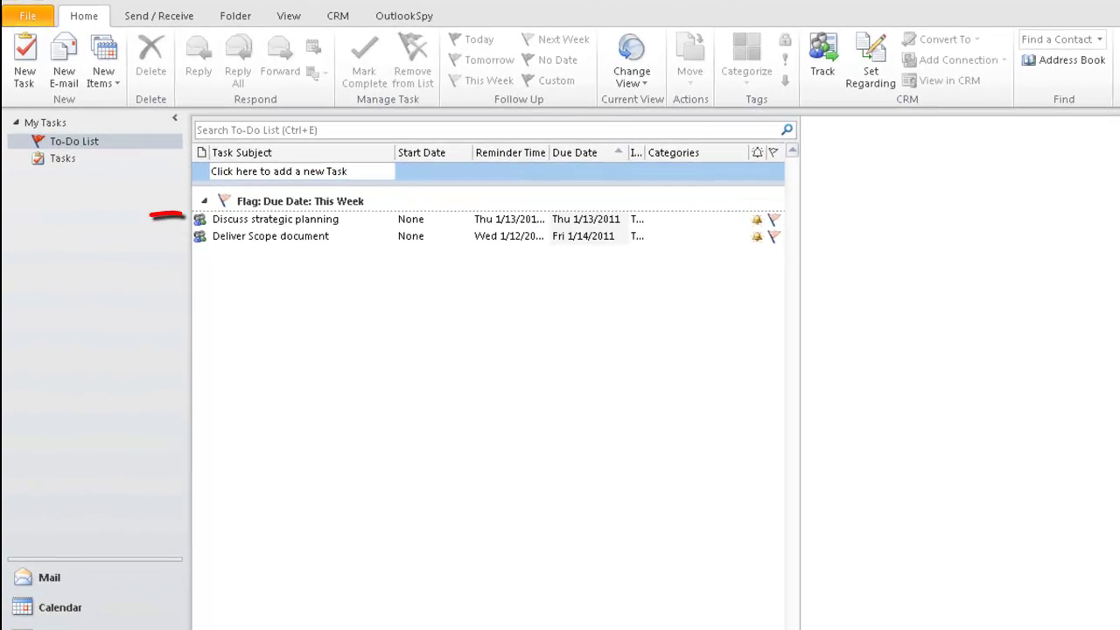
click(114, 607)
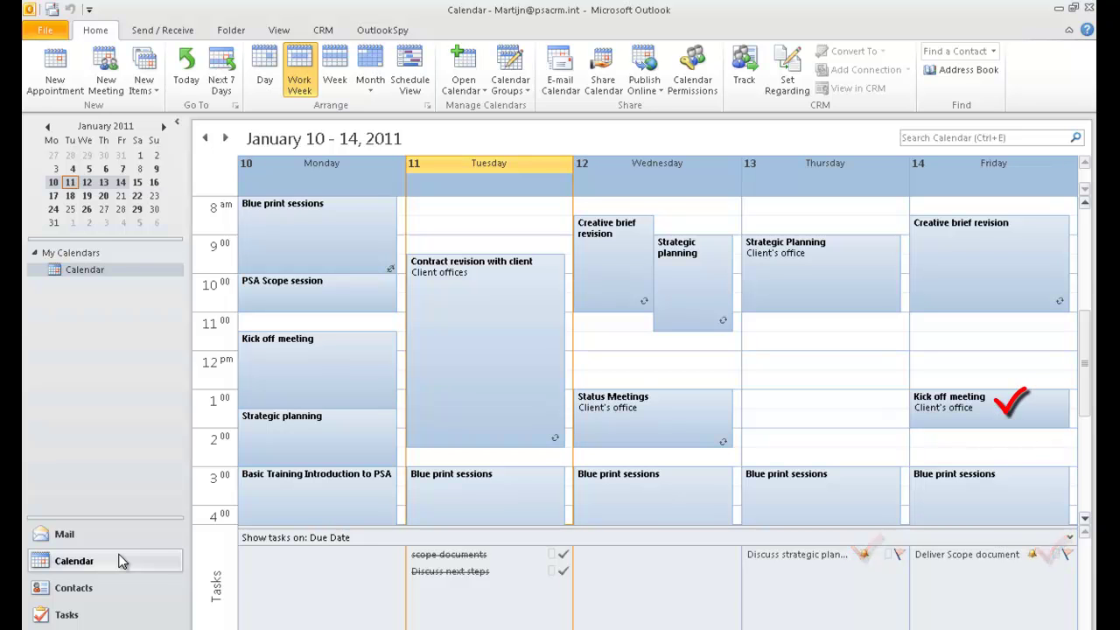
double_click(1011, 415)
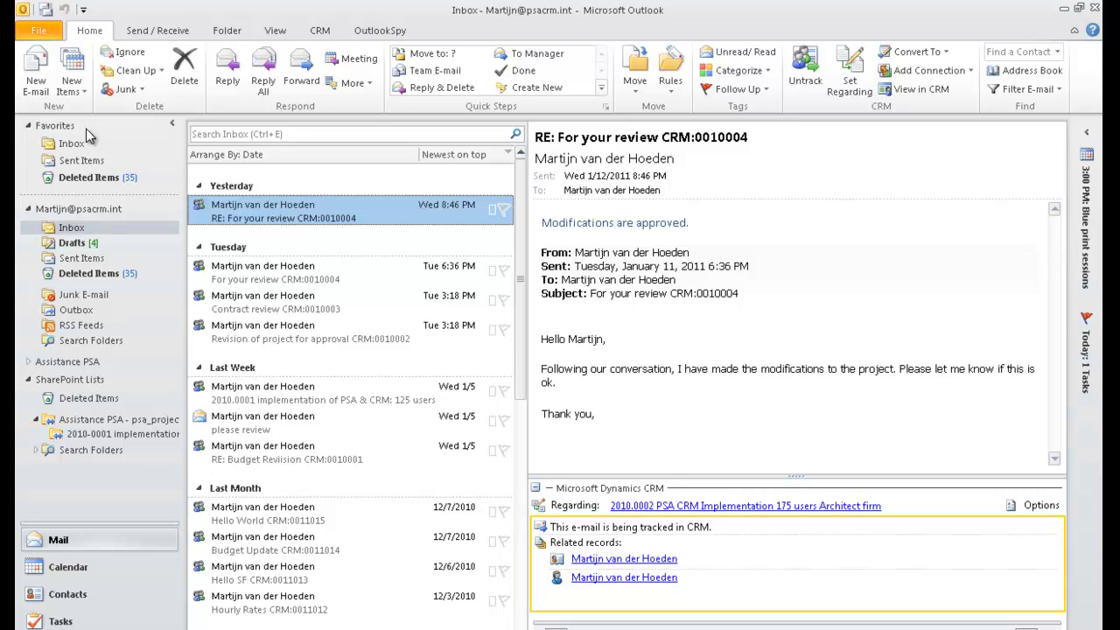
- Compose the e-mail "Scope document revision" to a Global Address List colleague, attach Scope document.docx, and set its regarding to 2010.0002 Impl. 75 users PSA/CRM
click(34, 79)
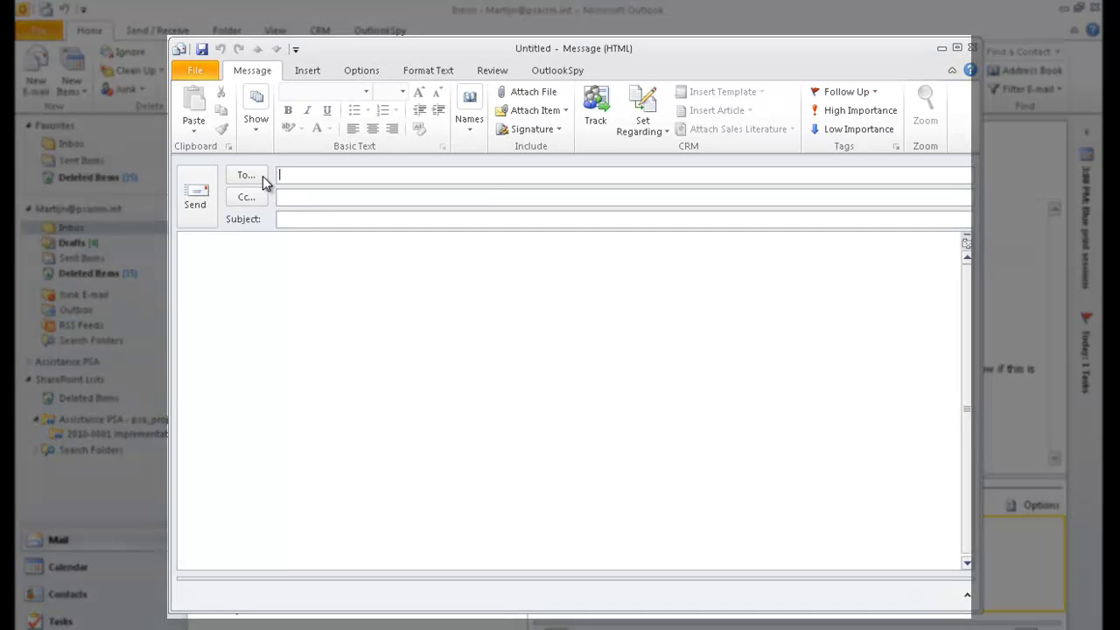
click(247, 175)
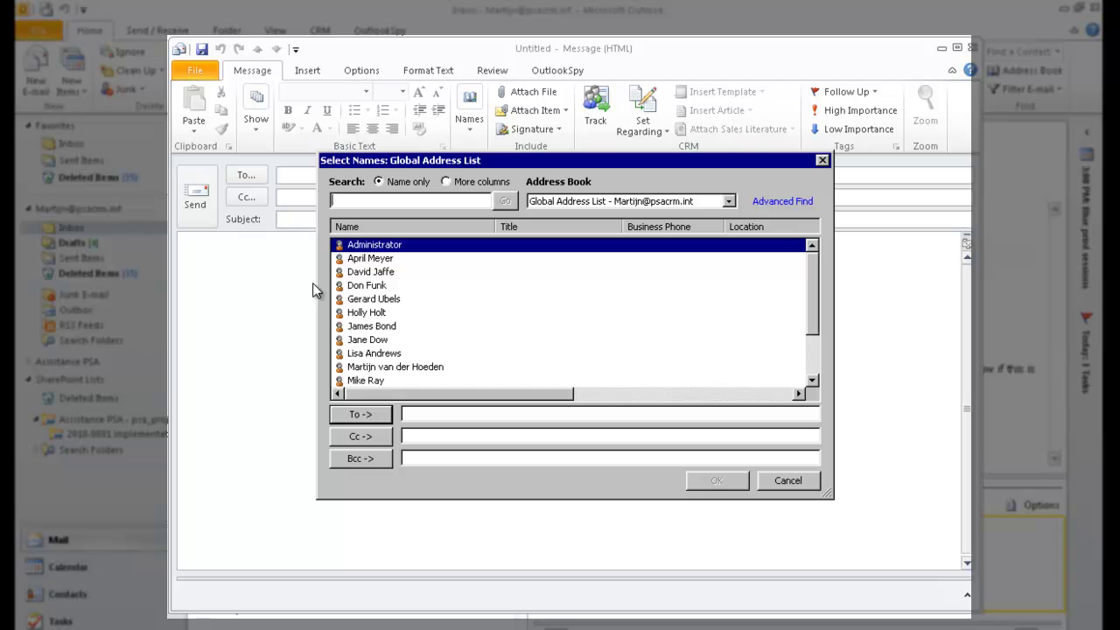
click(354, 367)
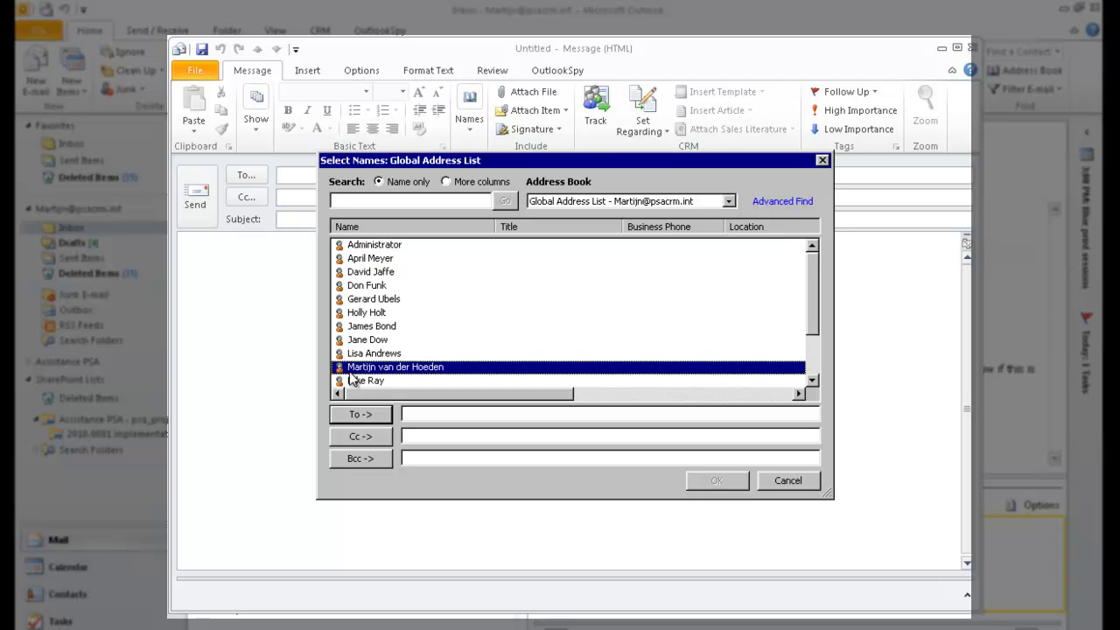
click(357, 416)
click(706, 490)
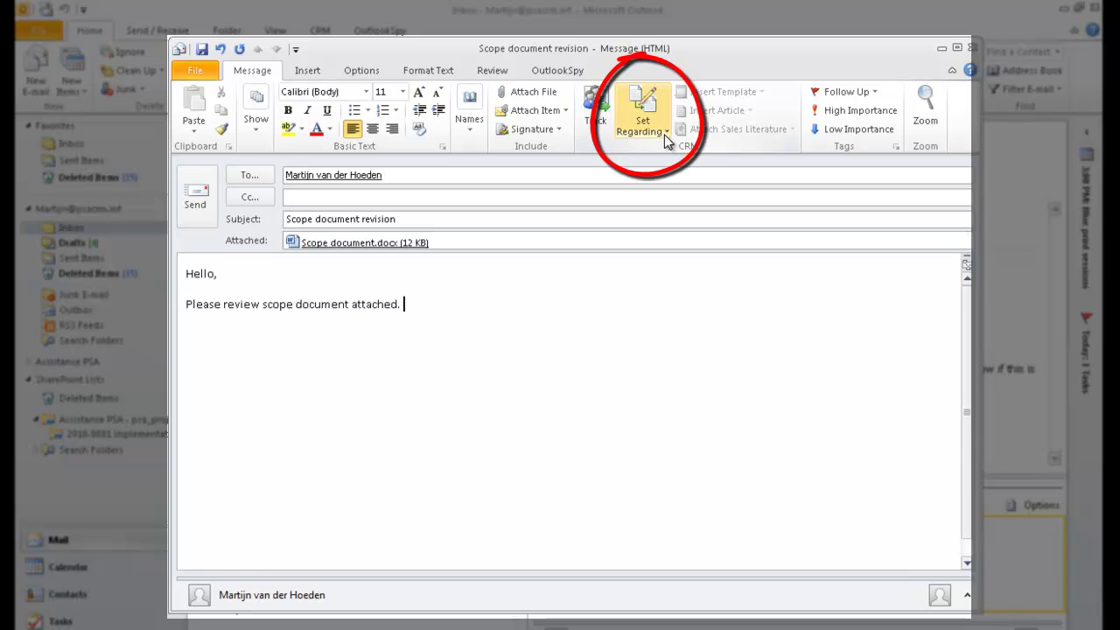
click(666, 138)
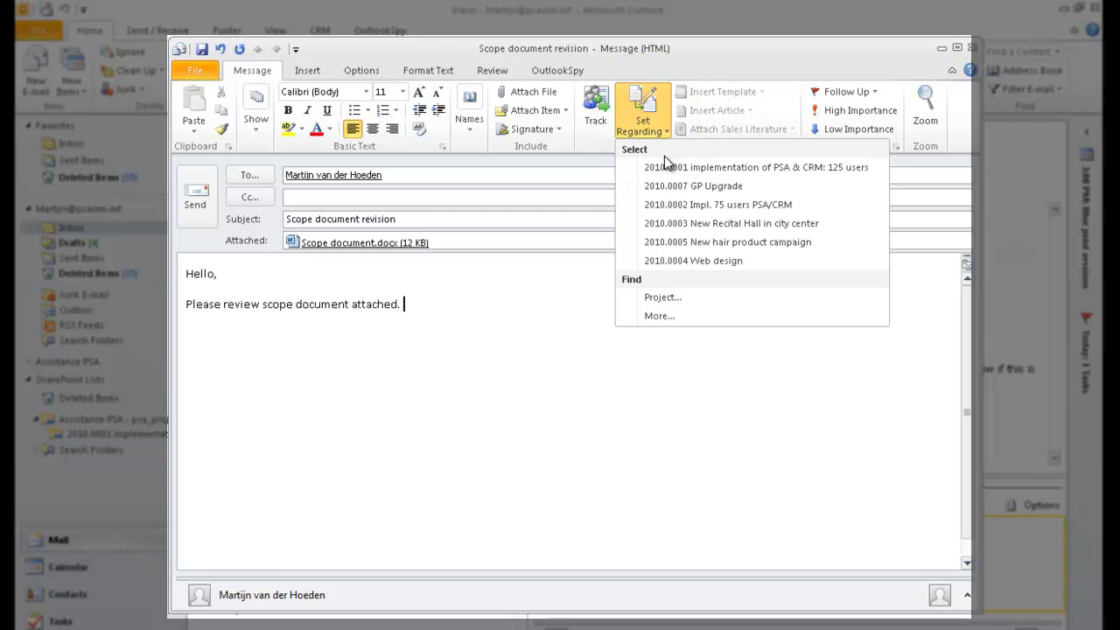
click(664, 205)
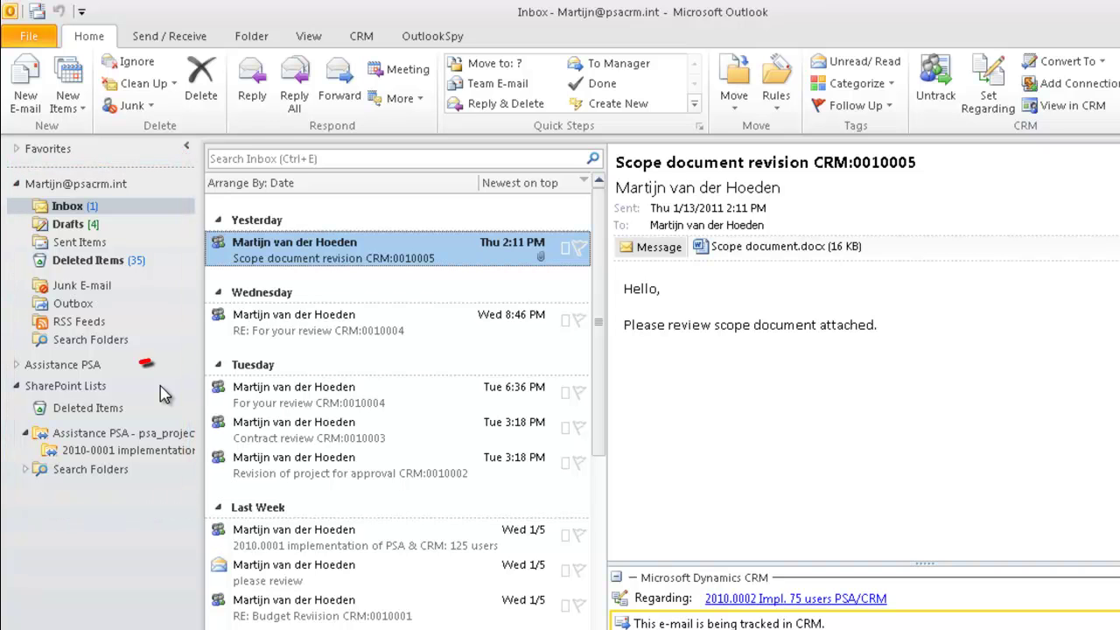
- Expand the Assistance PSA folders in Outlook and open the active projects list
click(16, 366)
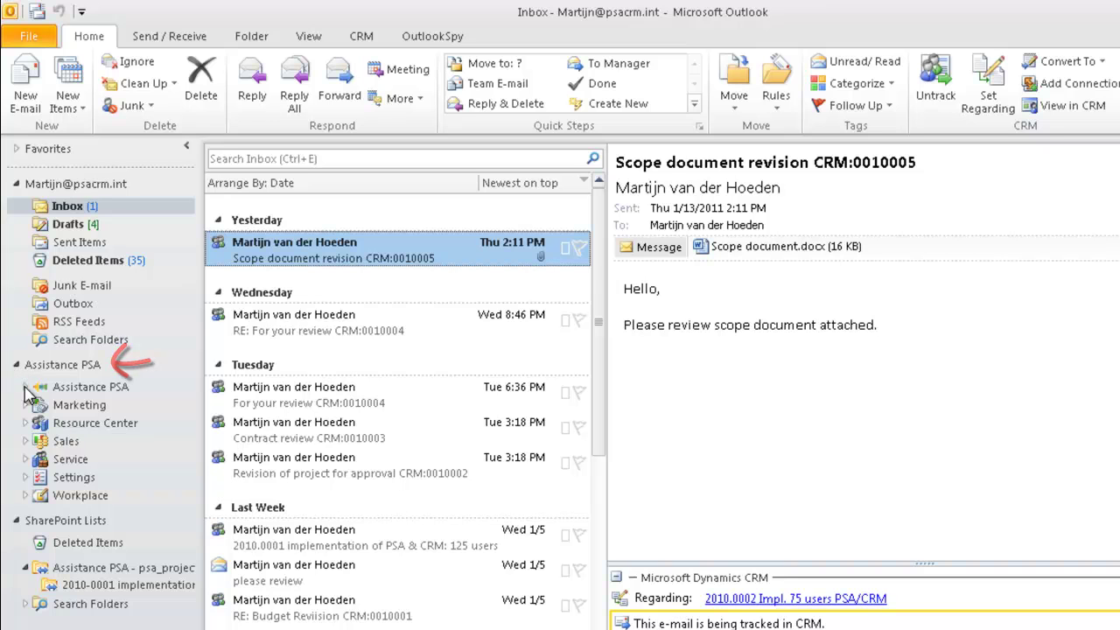
click(26, 387)
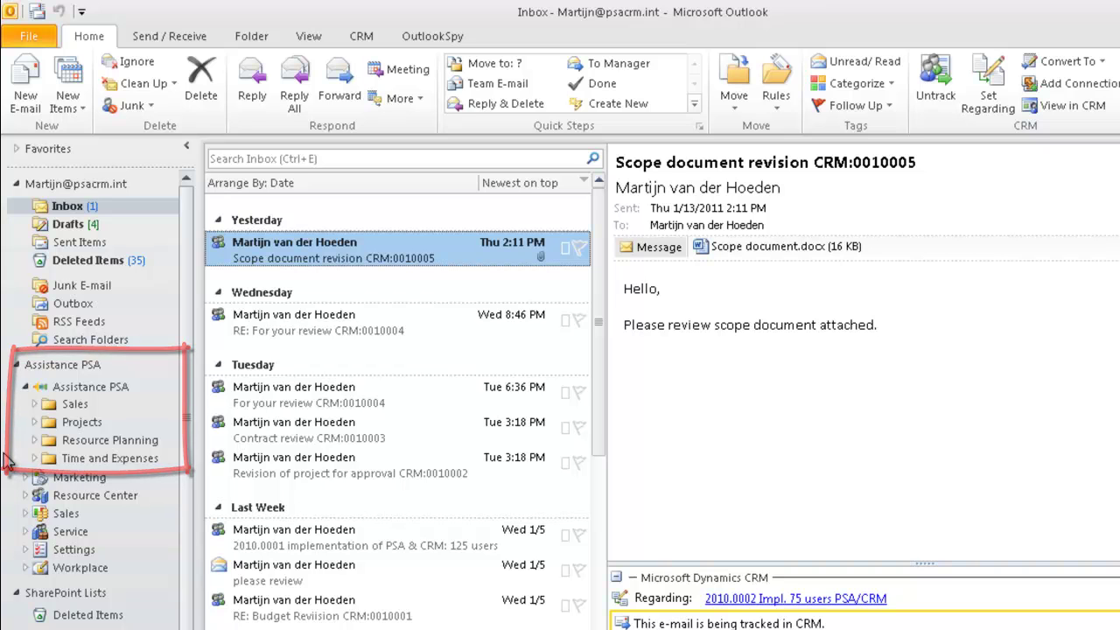
click(34, 422)
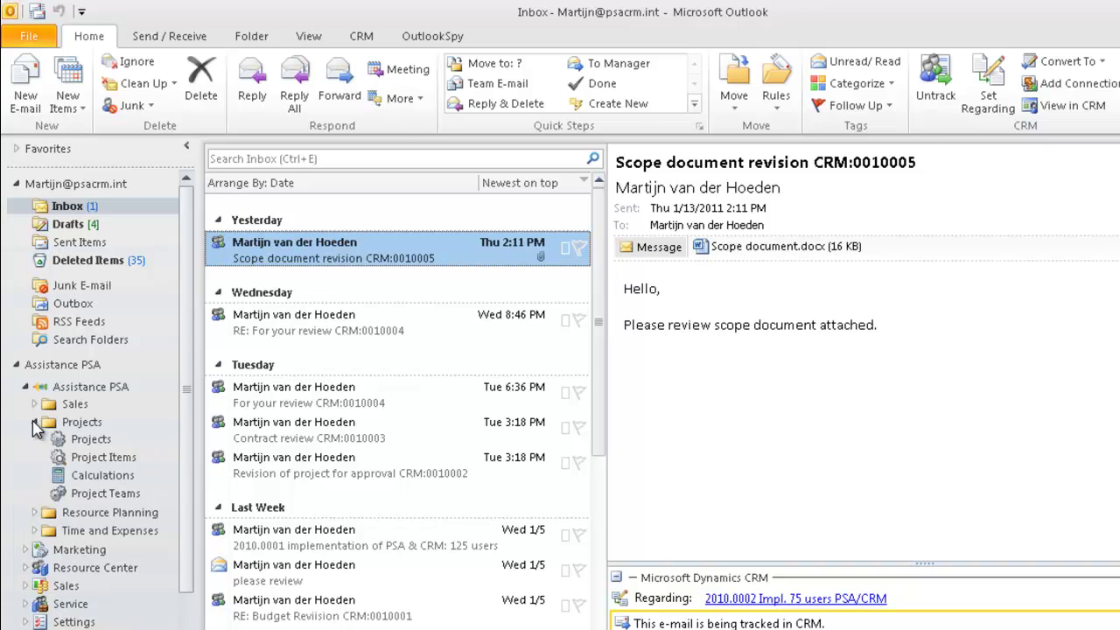
click(91, 440)
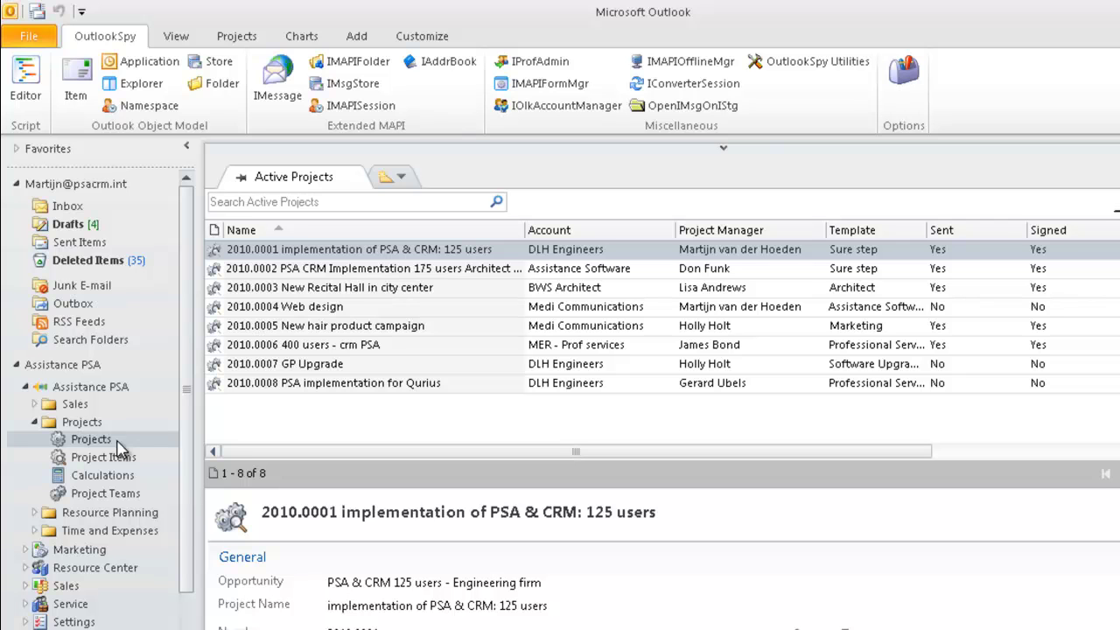
- Show the view options for the projects list and examine the financial details in the first project's preview
click(174, 36)
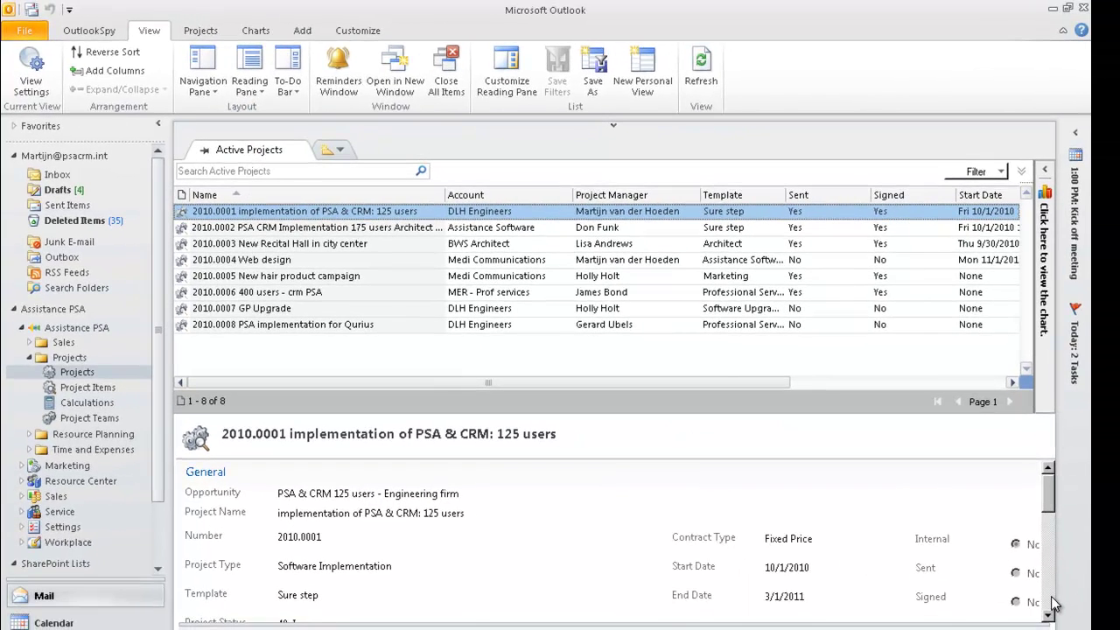
scroll(1053, 603, down, 3)
scroll(1052, 603, down, 3)
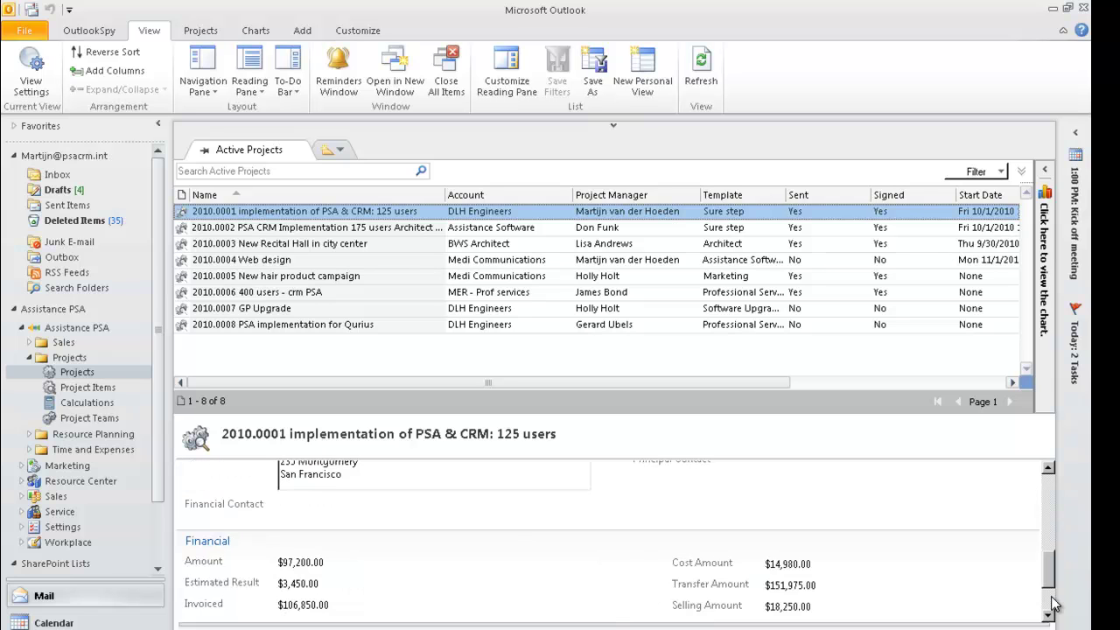
scroll(1052, 603, down, 3)
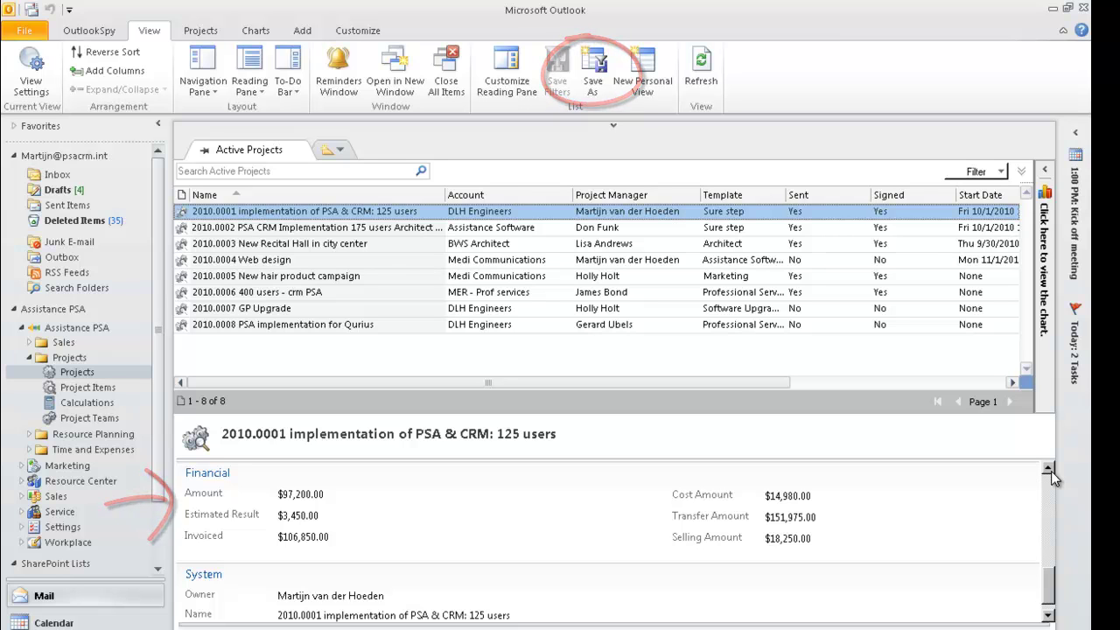
- Open the project 2010.0001 implementation of PSA & CRM: 125 users and review its add options, team and rates, items, hours, and invoices
double_click(378, 219)
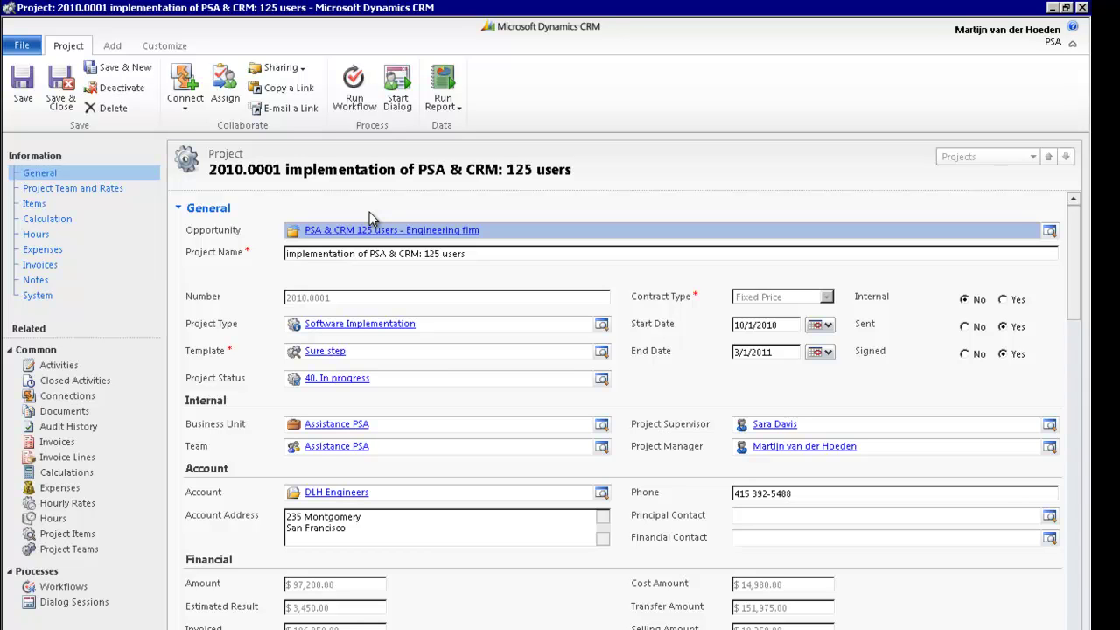
click(112, 48)
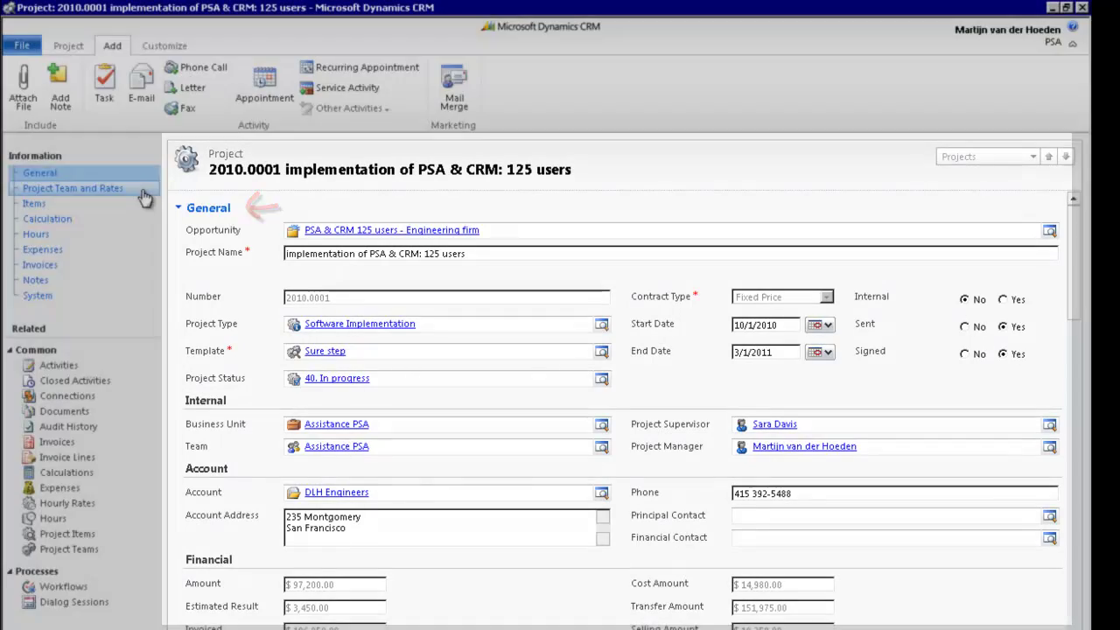
click(142, 191)
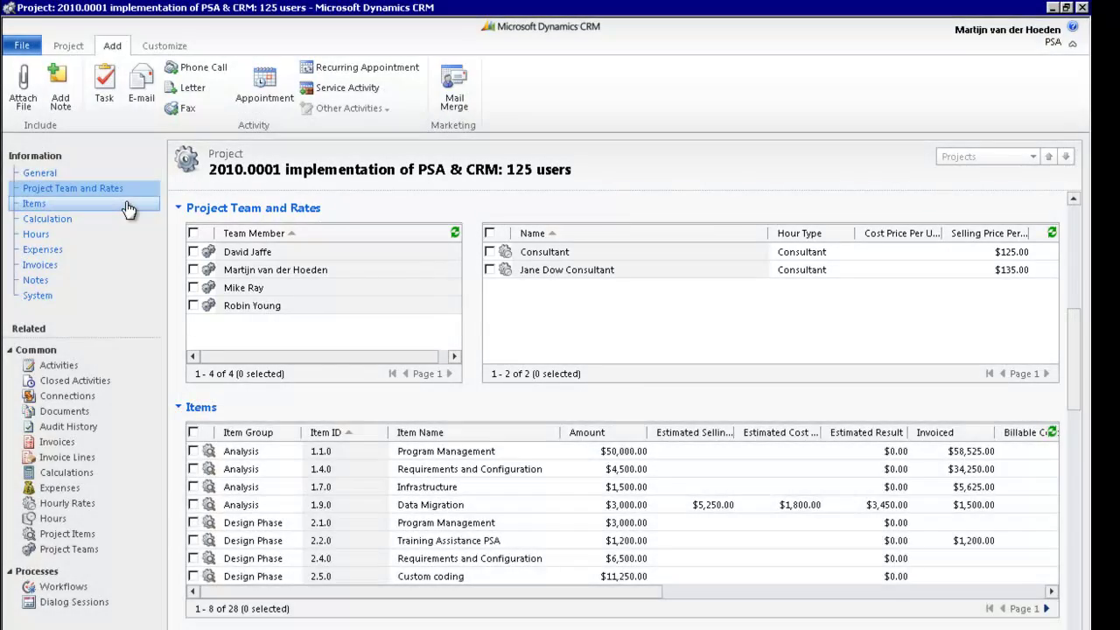
click(126, 208)
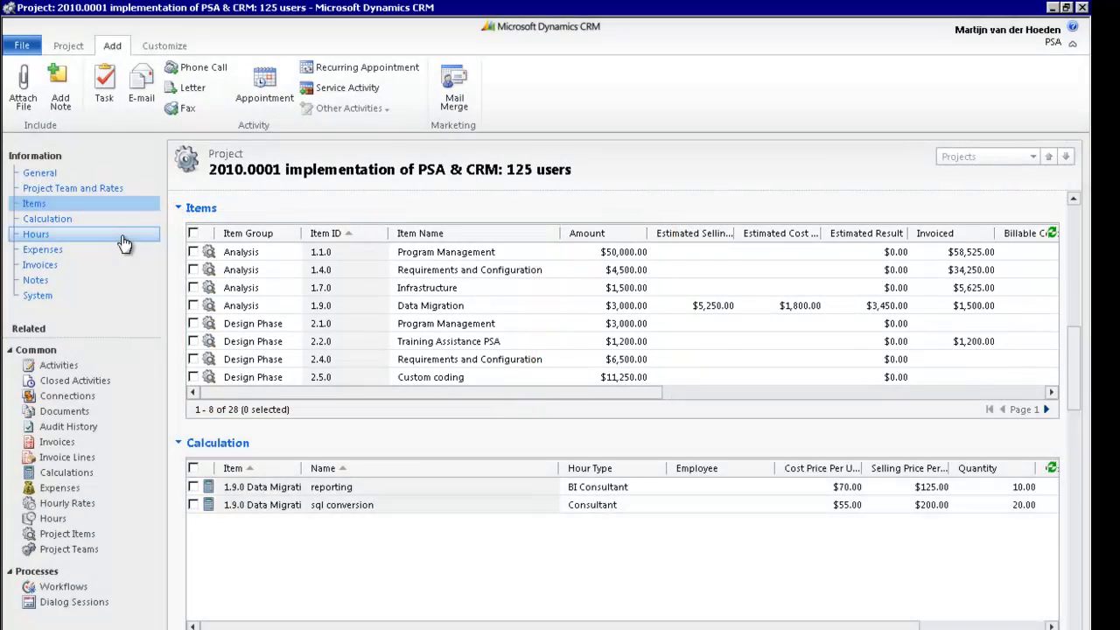
click(123, 236)
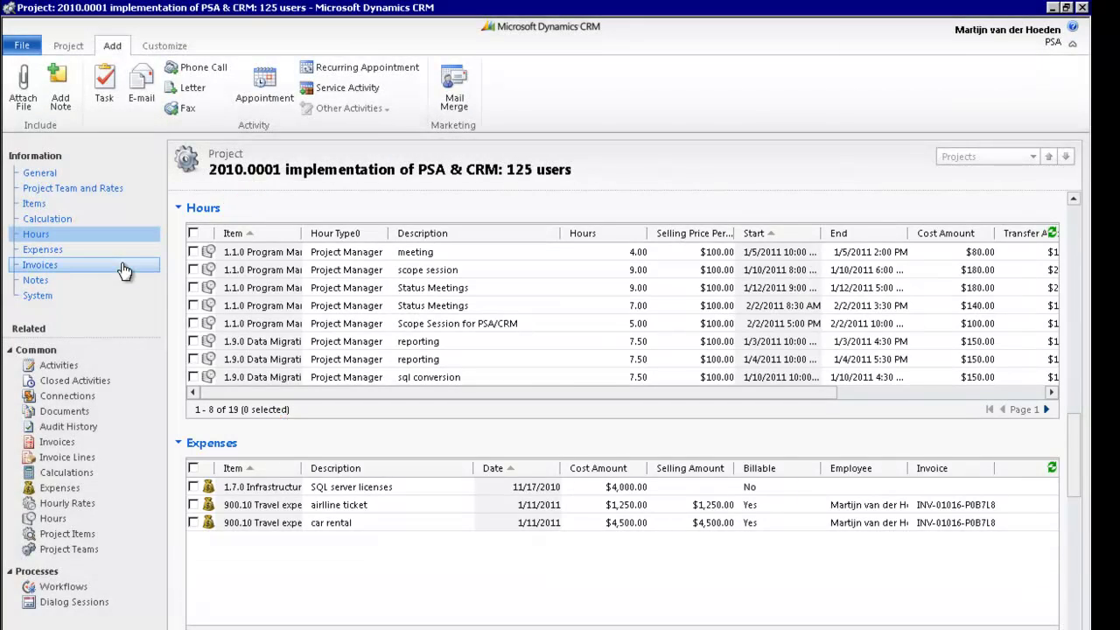
click(124, 271)
- Select the second invoice in the project's invoice list and set the list's chart pane to Right
click(655, 274)
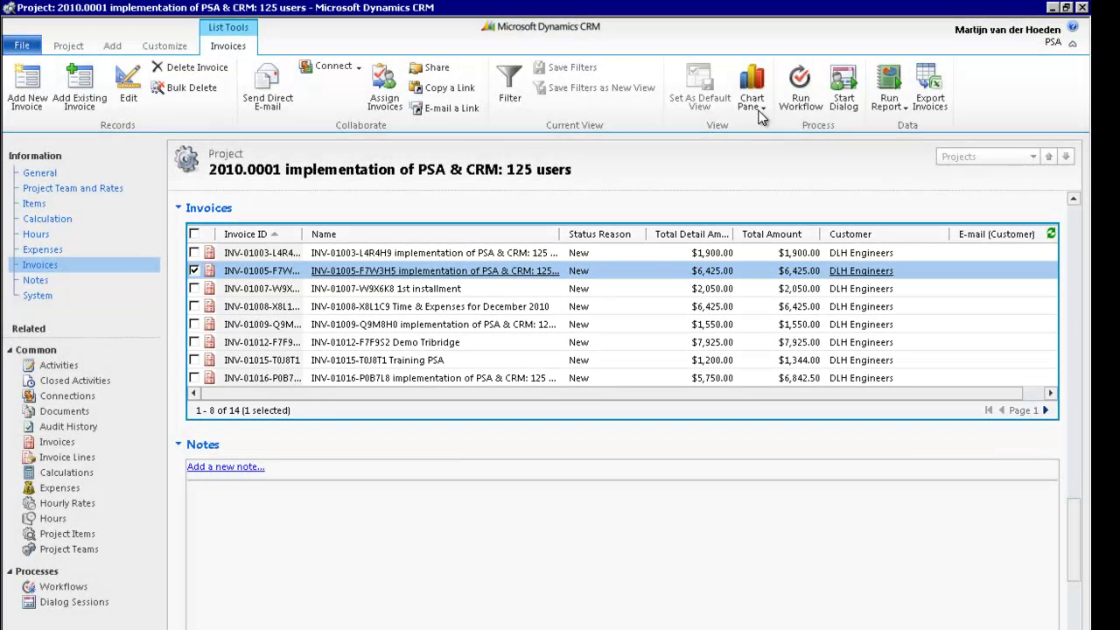
click(762, 109)
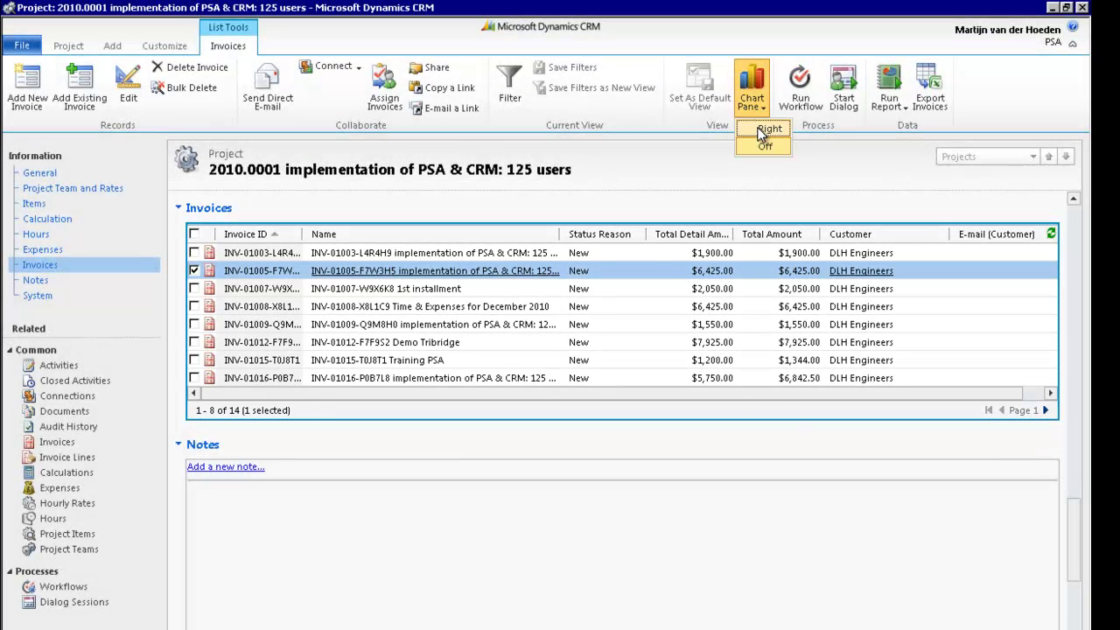
click(768, 130)
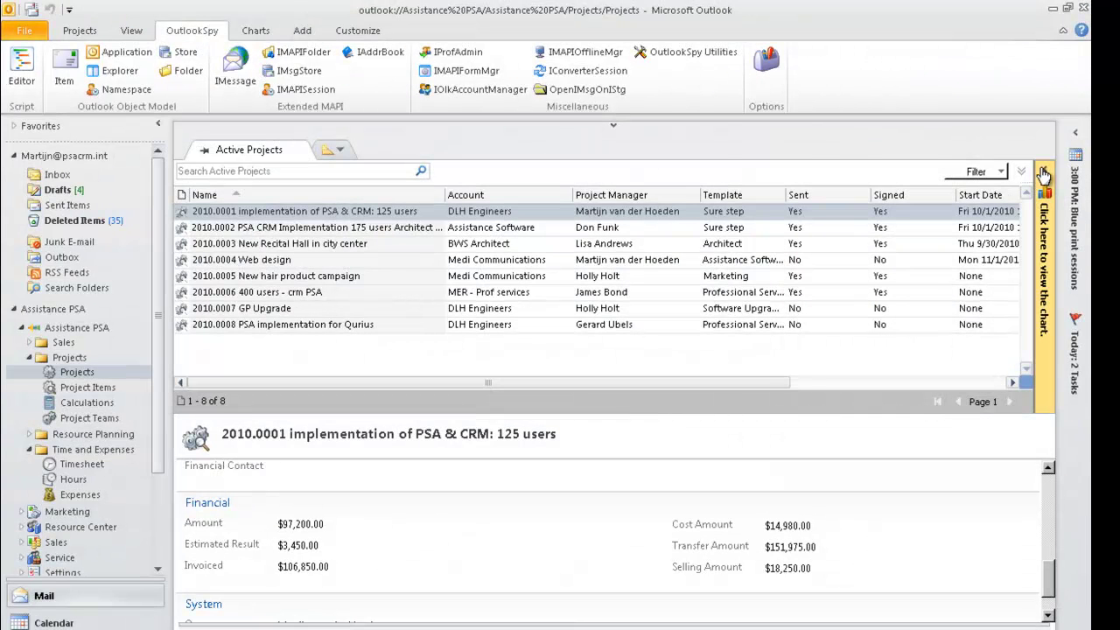
- Show the chart beside the active projects list and open the list of active project items
click(1042, 174)
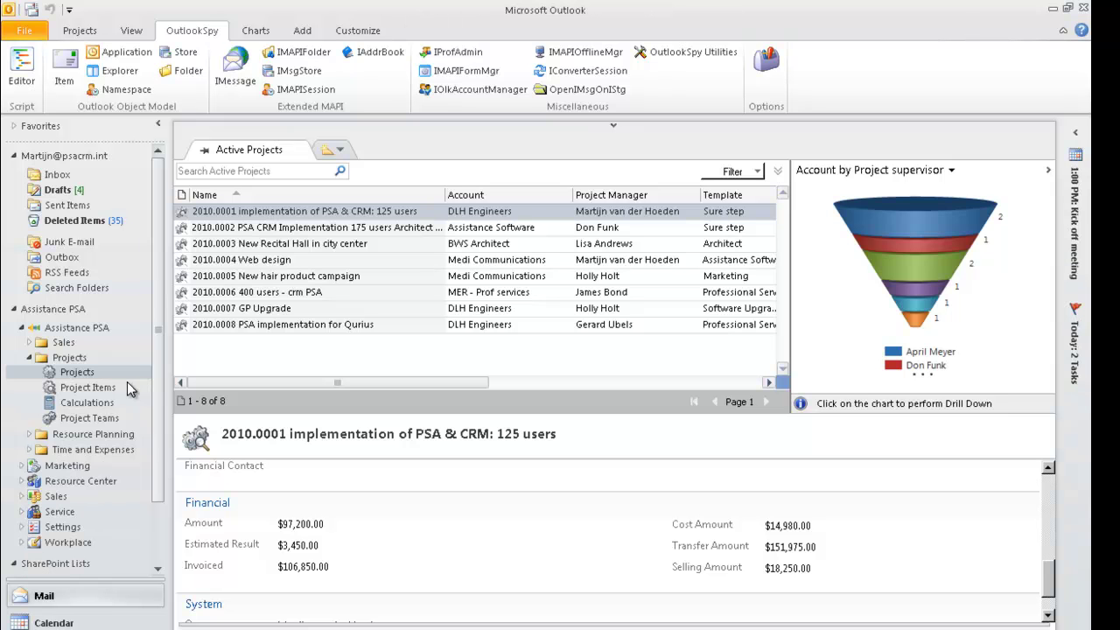
click(127, 382)
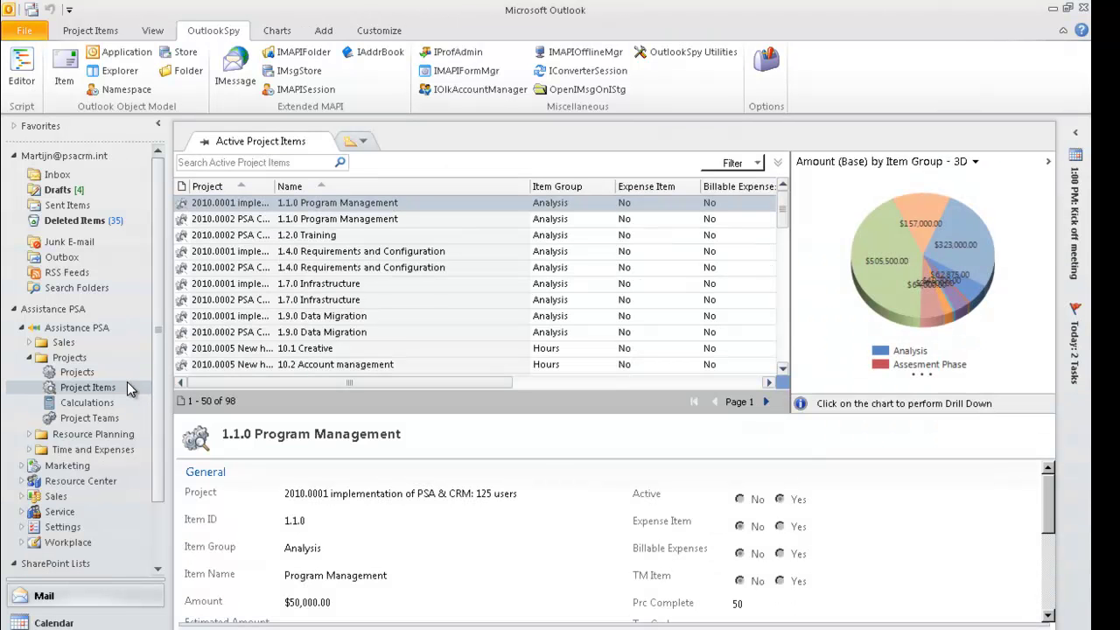
- Open the timesheet and set the Monday "Scope sessions 1 & 2" entry's item to 1.4.0 Requirements and Configuration
click(29, 449)
click(72, 481)
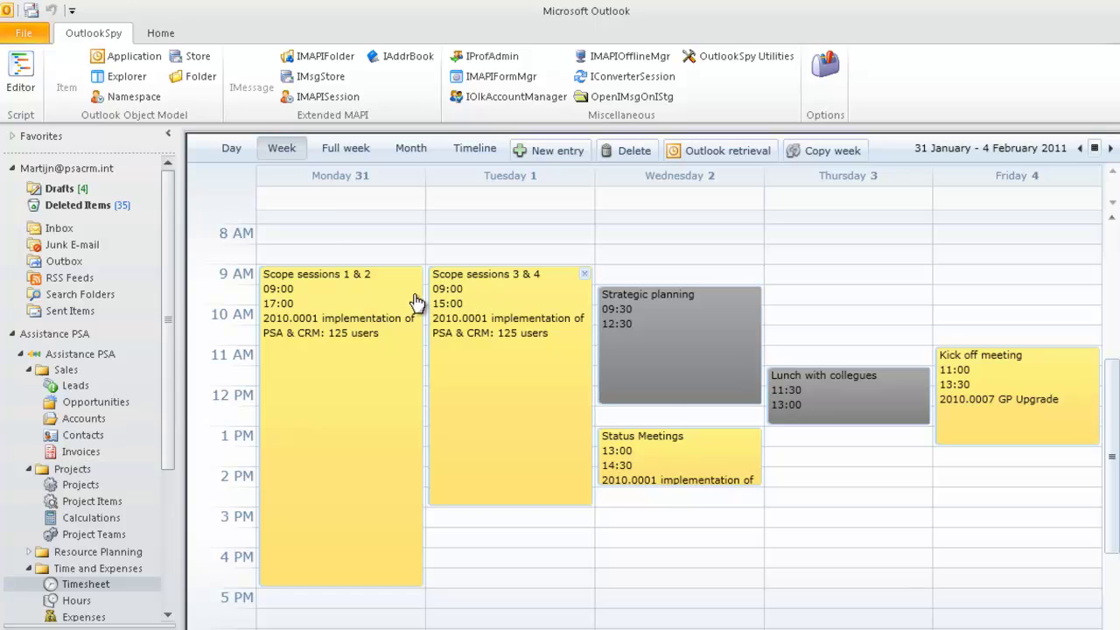
mouse_move(306, 362)
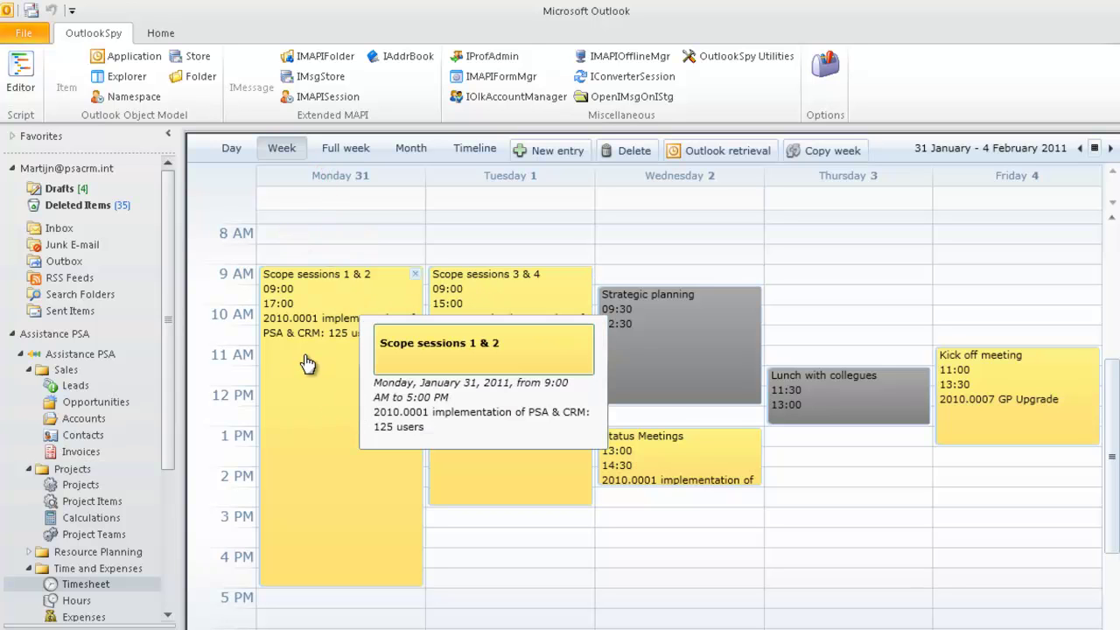
double_click(306, 362)
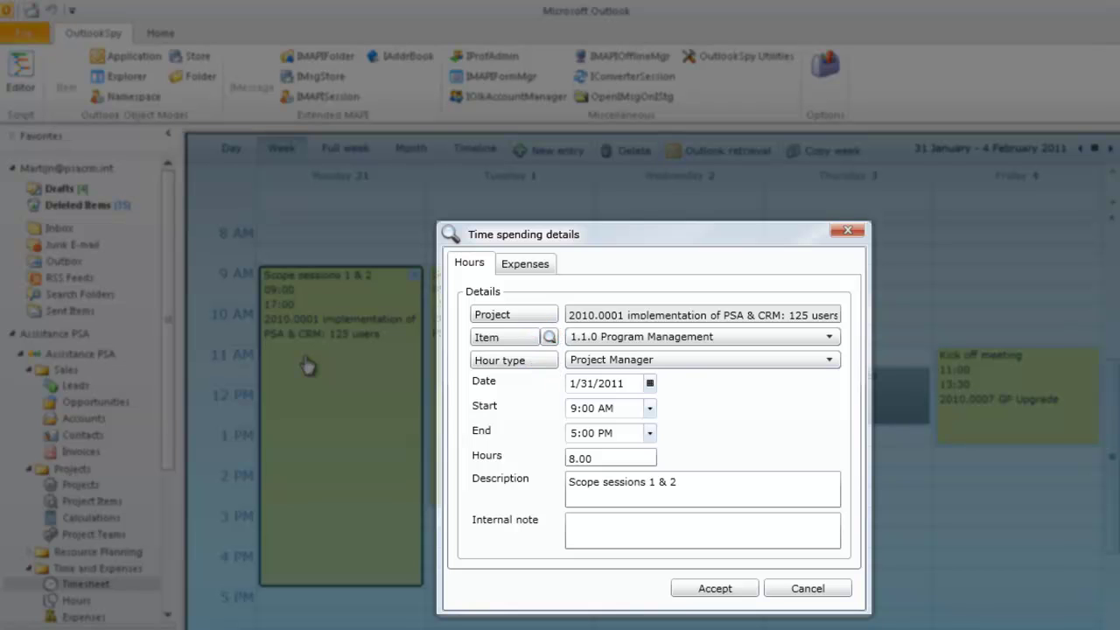
click(829, 339)
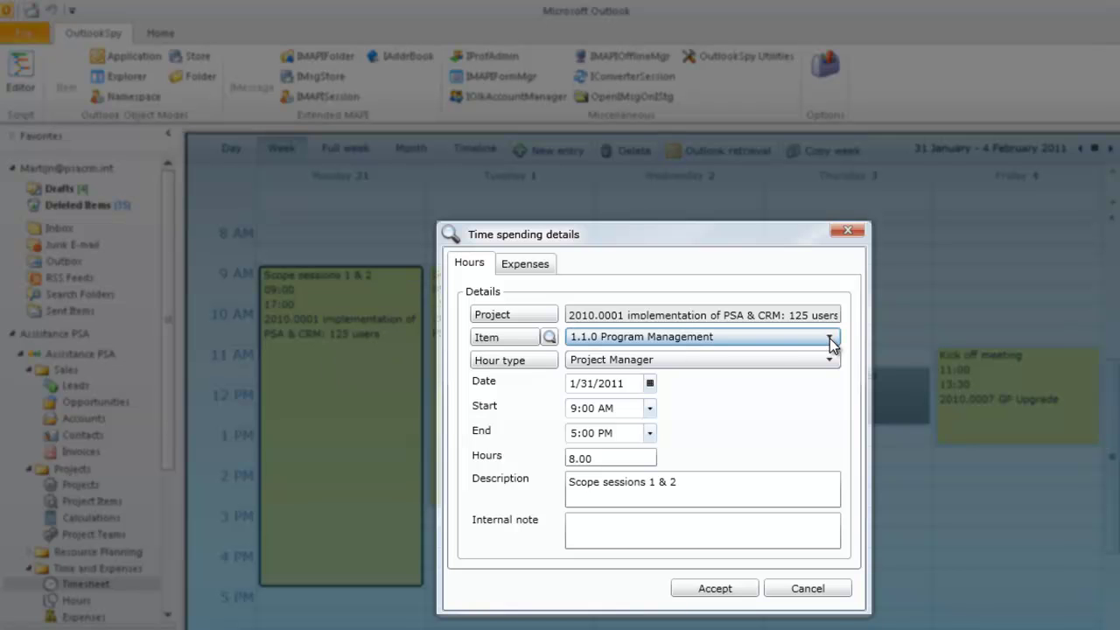
click(746, 377)
key(Tab)
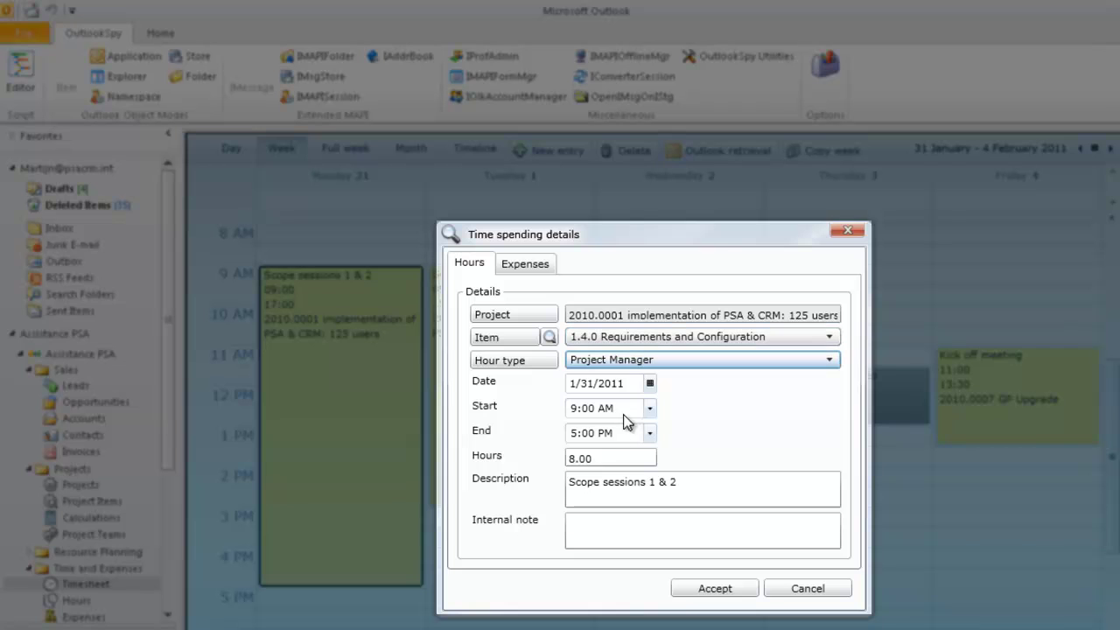
- Set the entry's hours to 5 and its description to "Scope session 1 only", and accept the time entry
drag(601, 459, 523, 470)
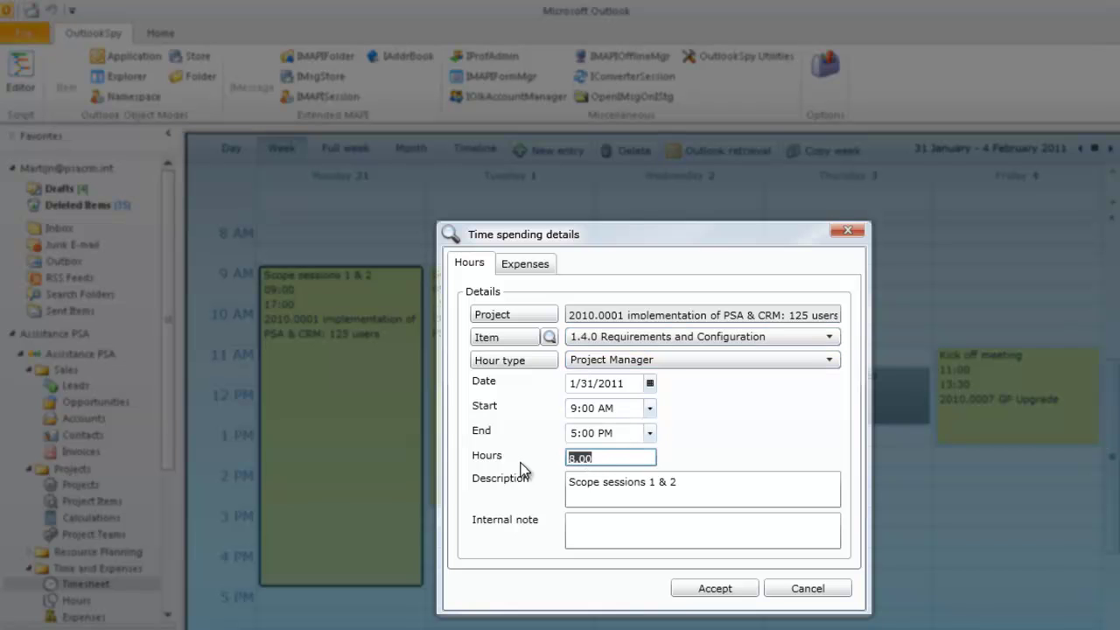
text(5)
click(690, 483)
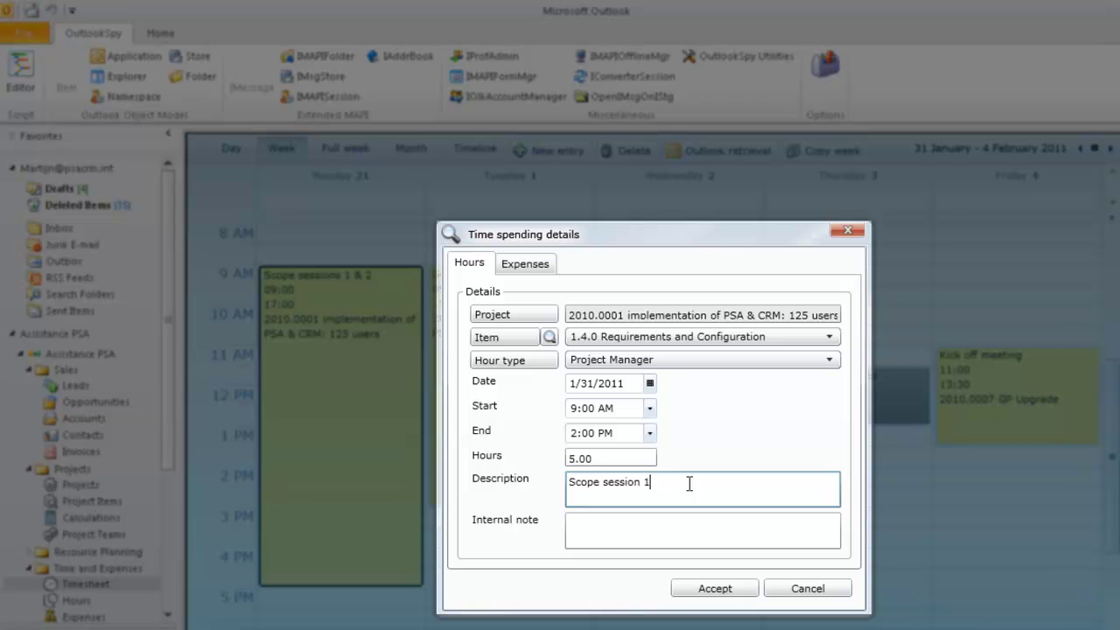
text(only)
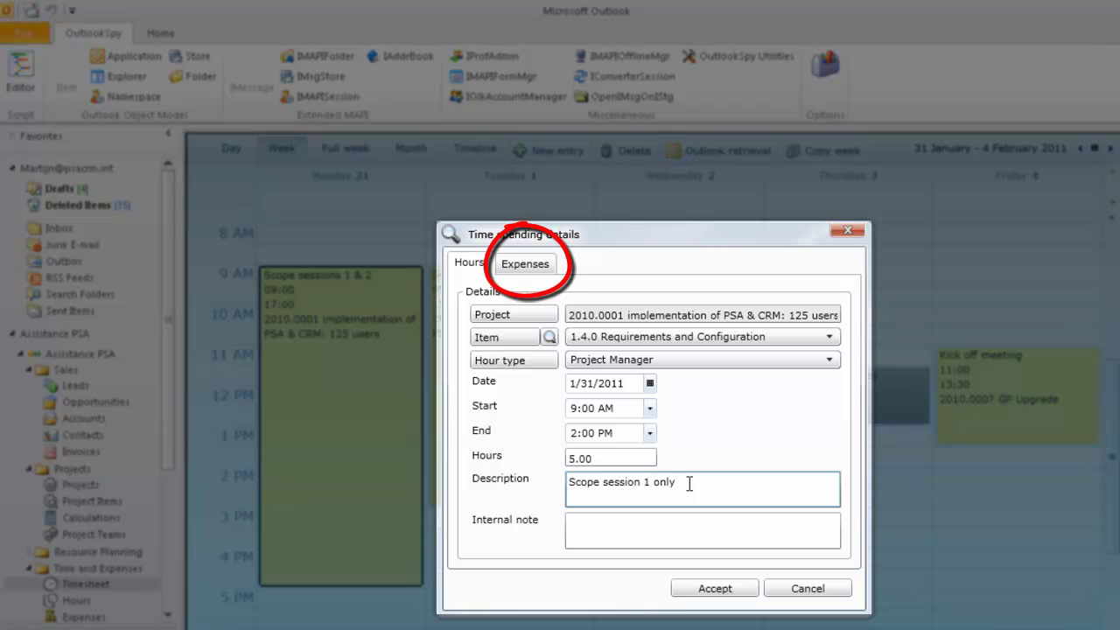
click(712, 589)
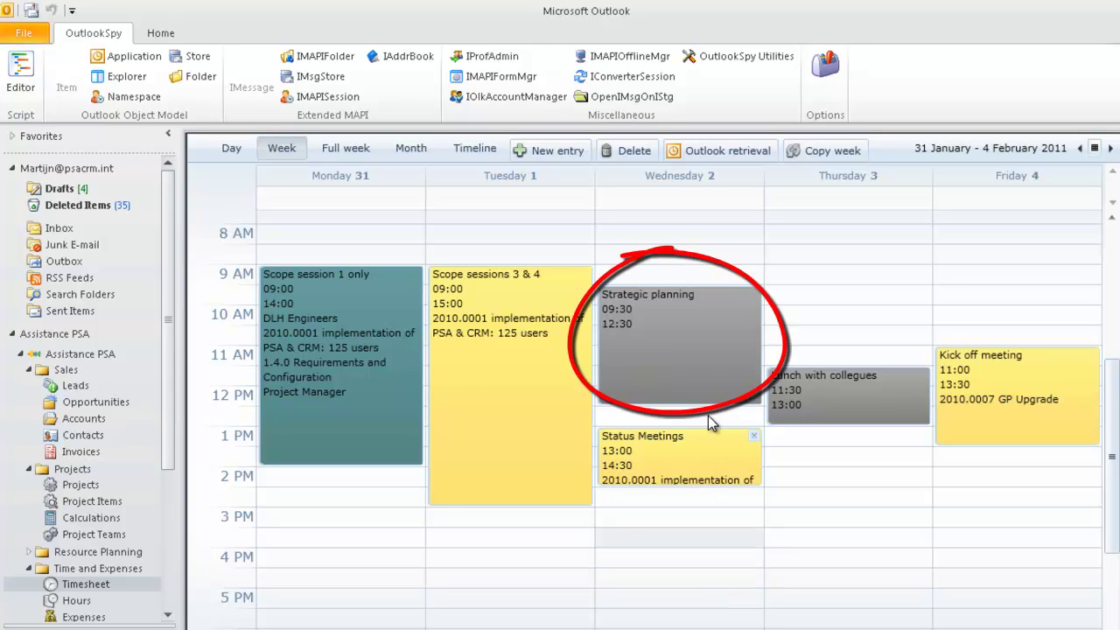
- Book Wednesday's "Strategic planning" entry to project 2010.0007 GP Upgrade with item 100.10 Technical Site Assesment
double_click(710, 380)
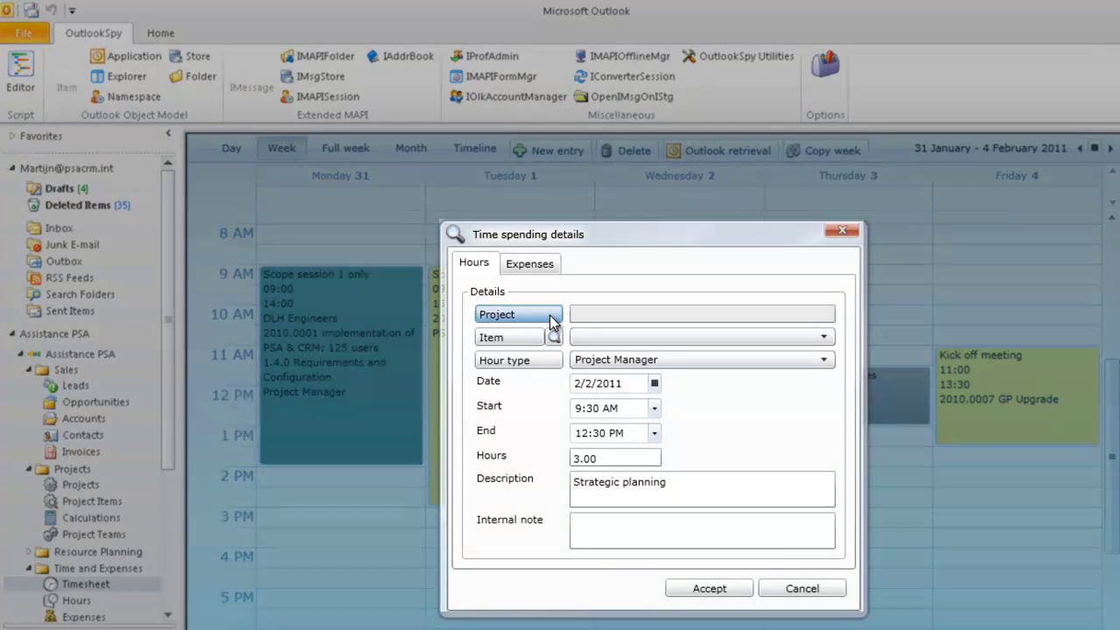
click(549, 315)
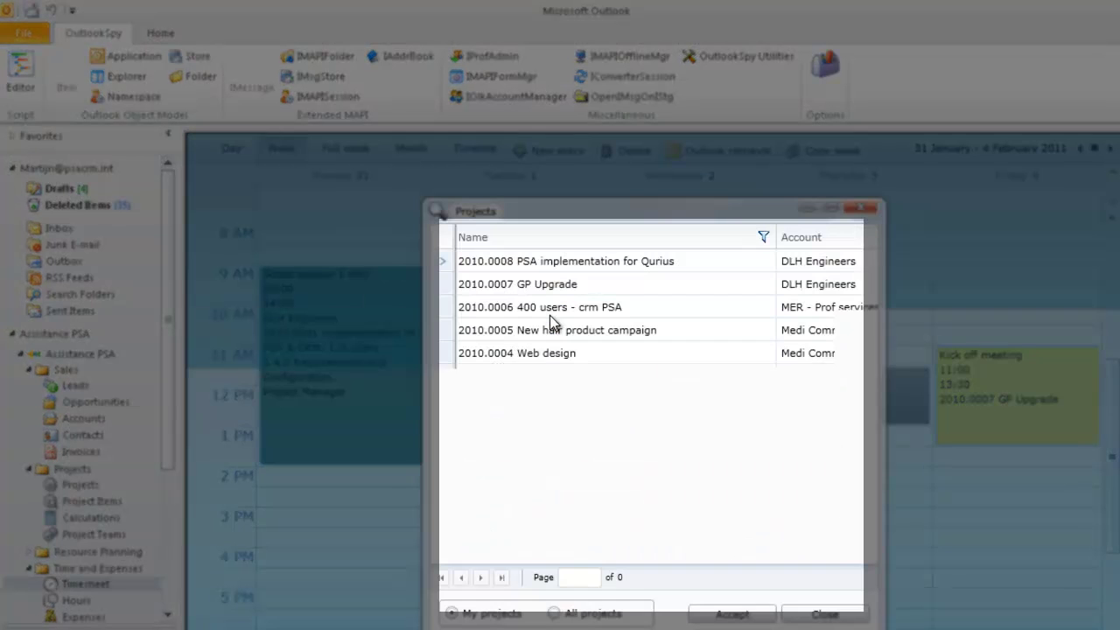
click(564, 283)
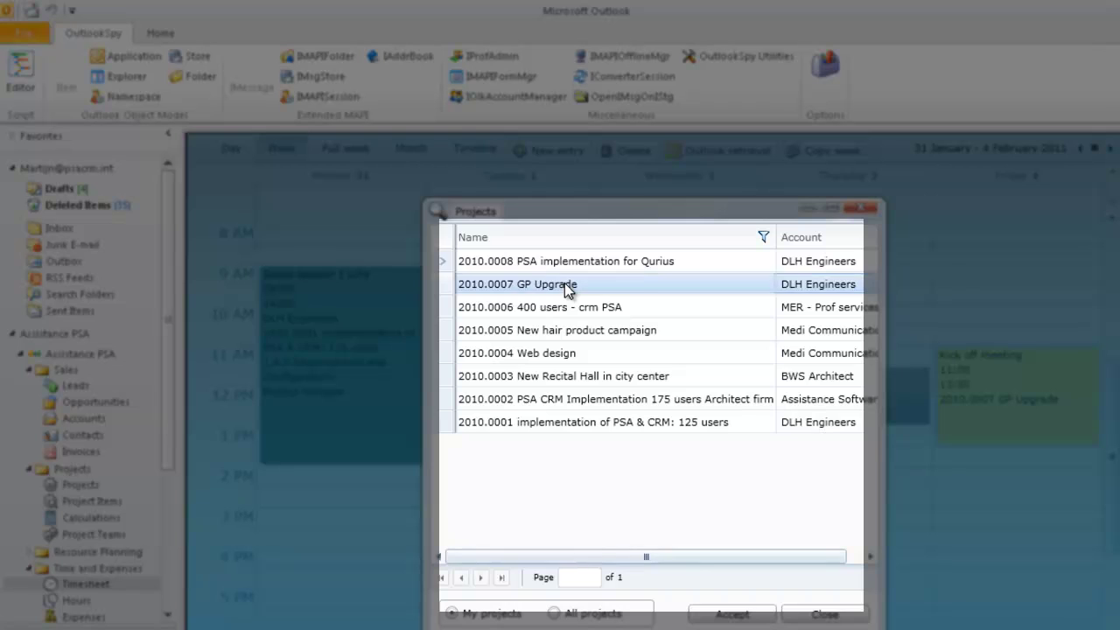
double_click(564, 282)
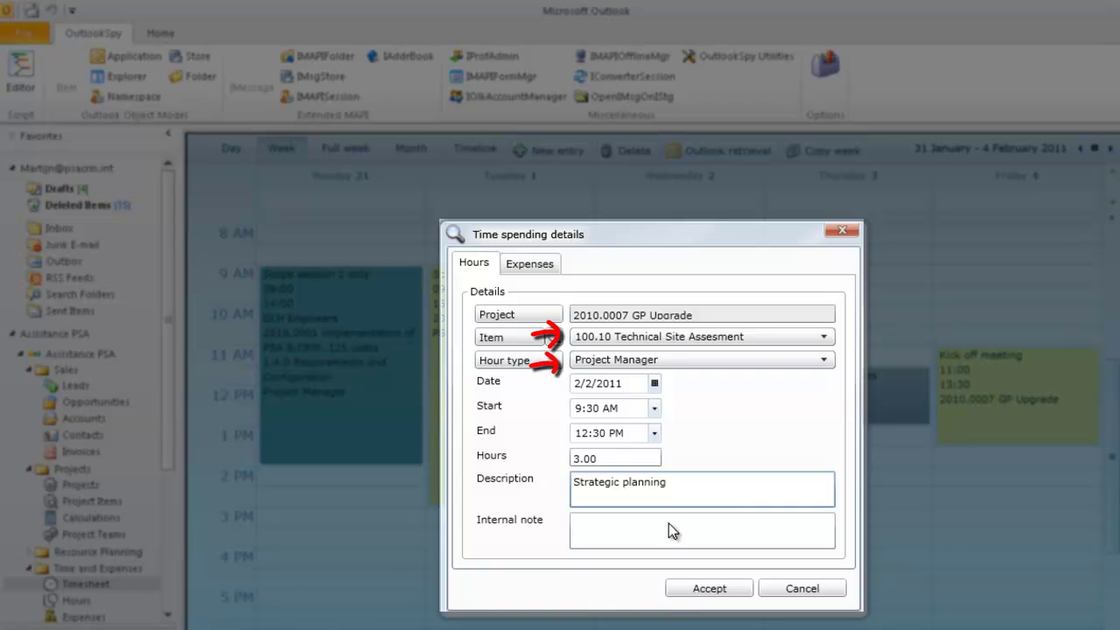
click(704, 587)
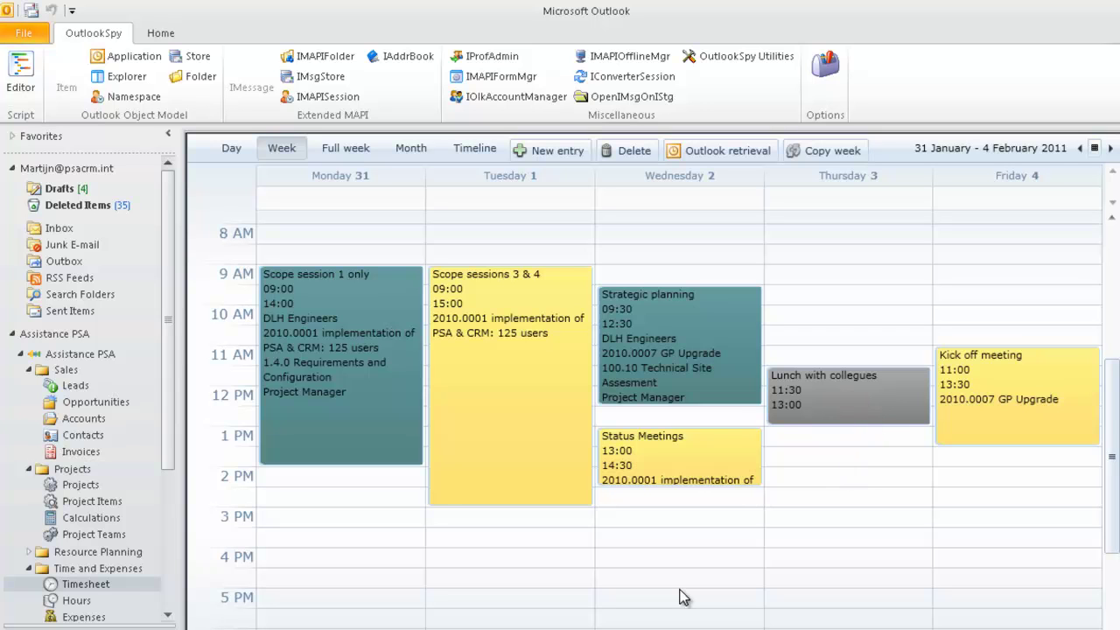
- Add a "Meeting with client" time entry on Thursday 3 at 9 AM
drag(679, 274, 846, 294)
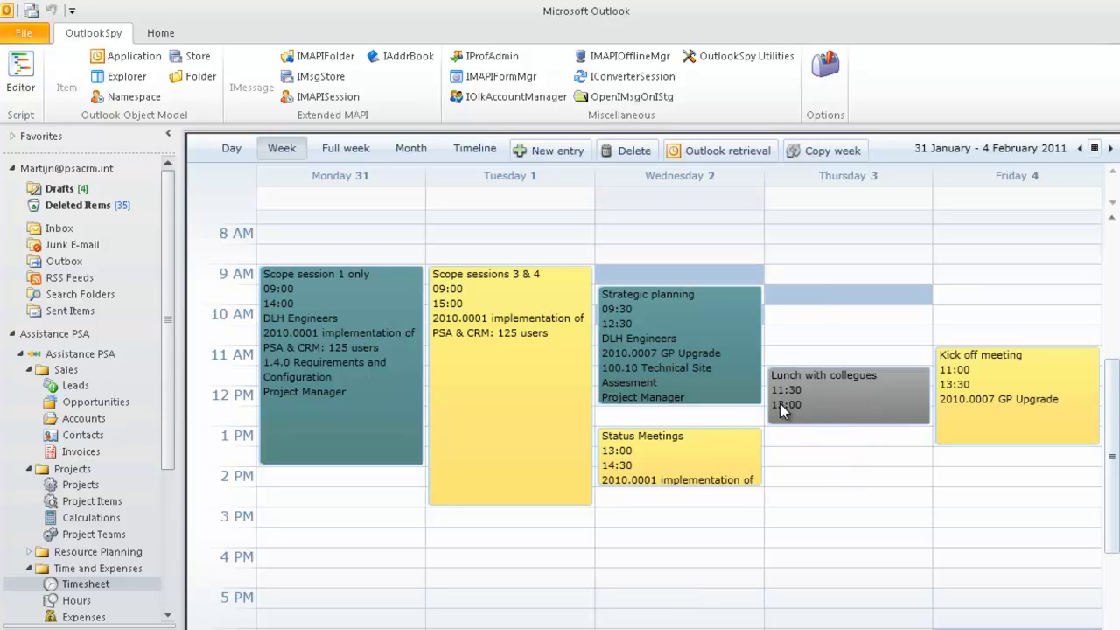
right_click(822, 281)
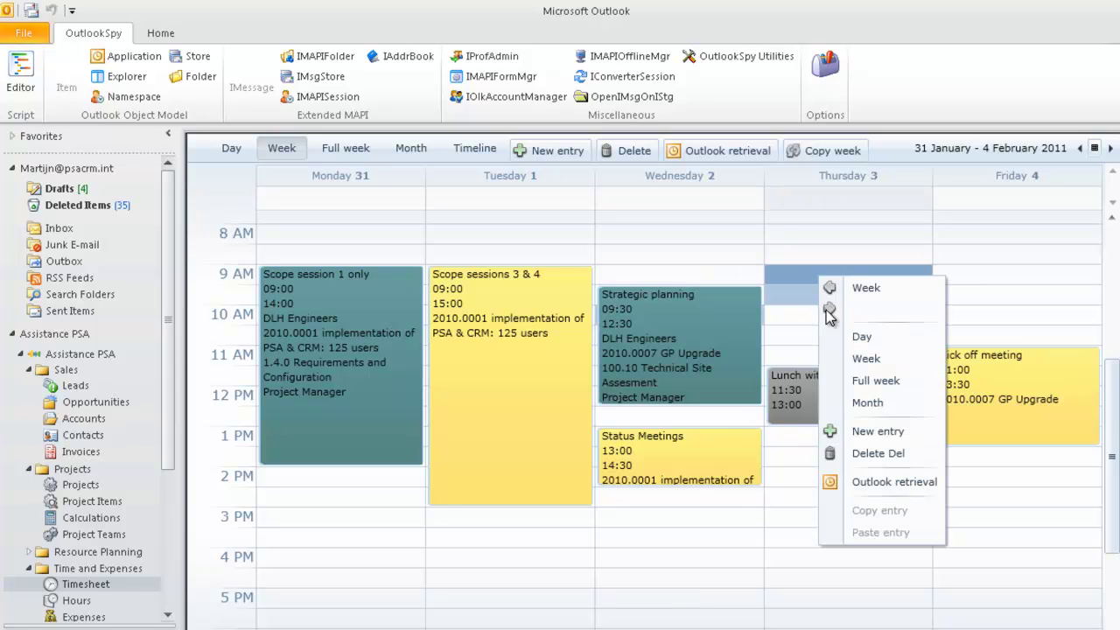
click(880, 434)
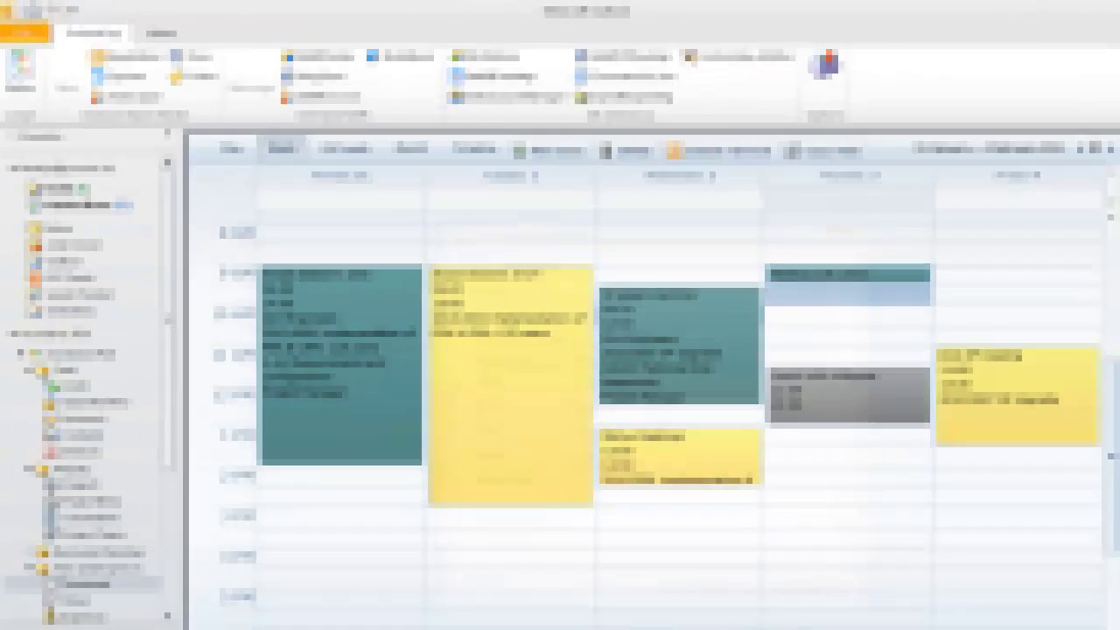
drag(735, 598, 726, 578)
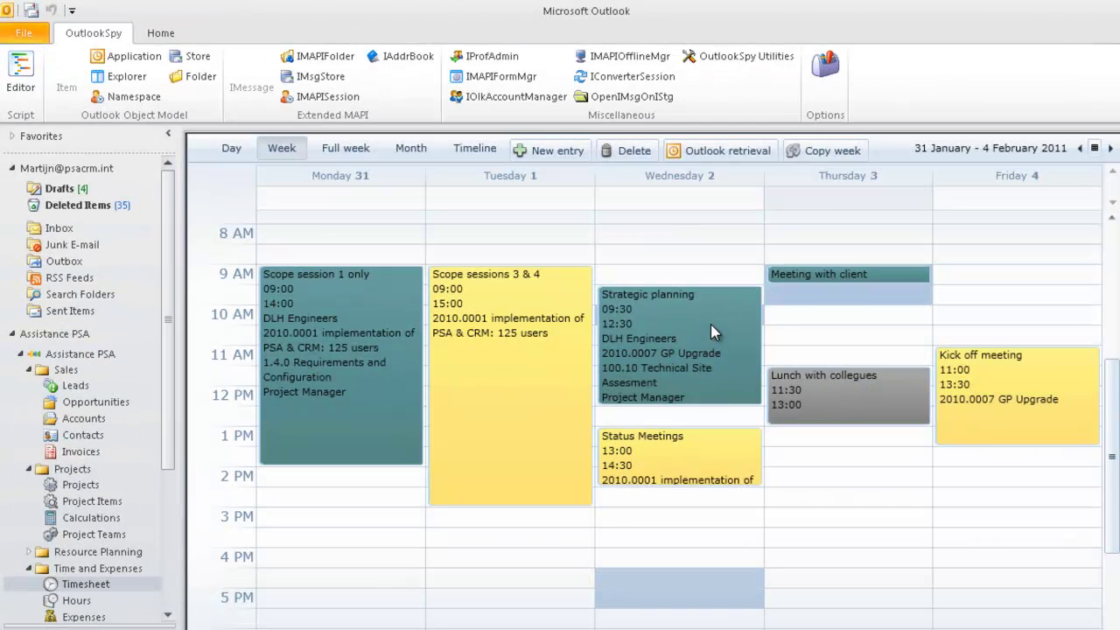
- Move the "Strategic planning" entry to Thursday 3 at 13:30 and extend its end time to 17:30
click(711, 331)
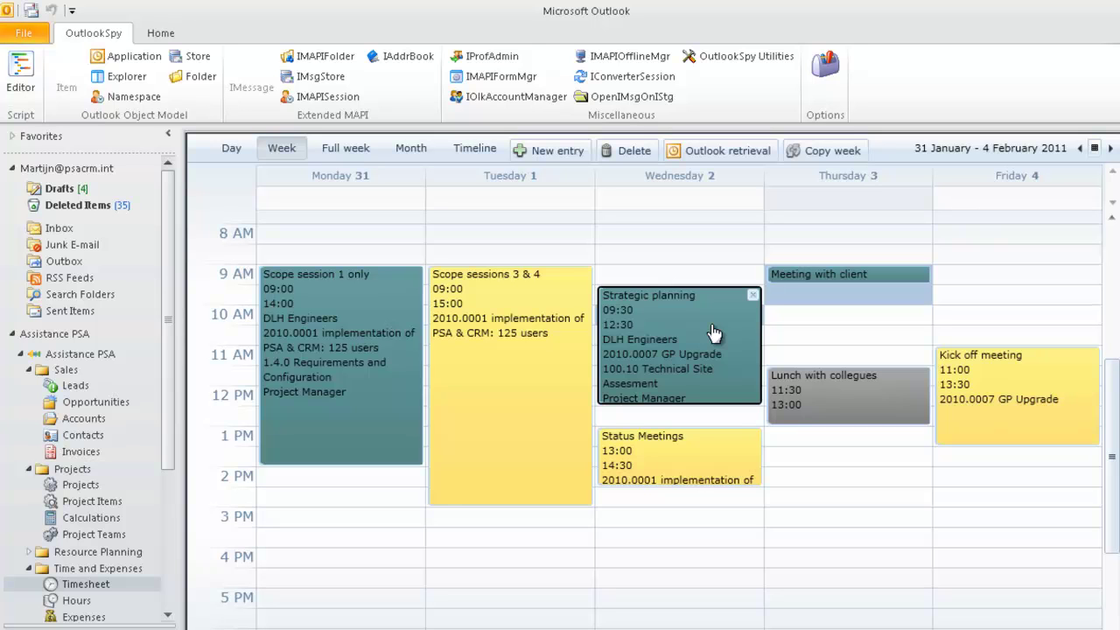
drag(713, 332, 913, 582)
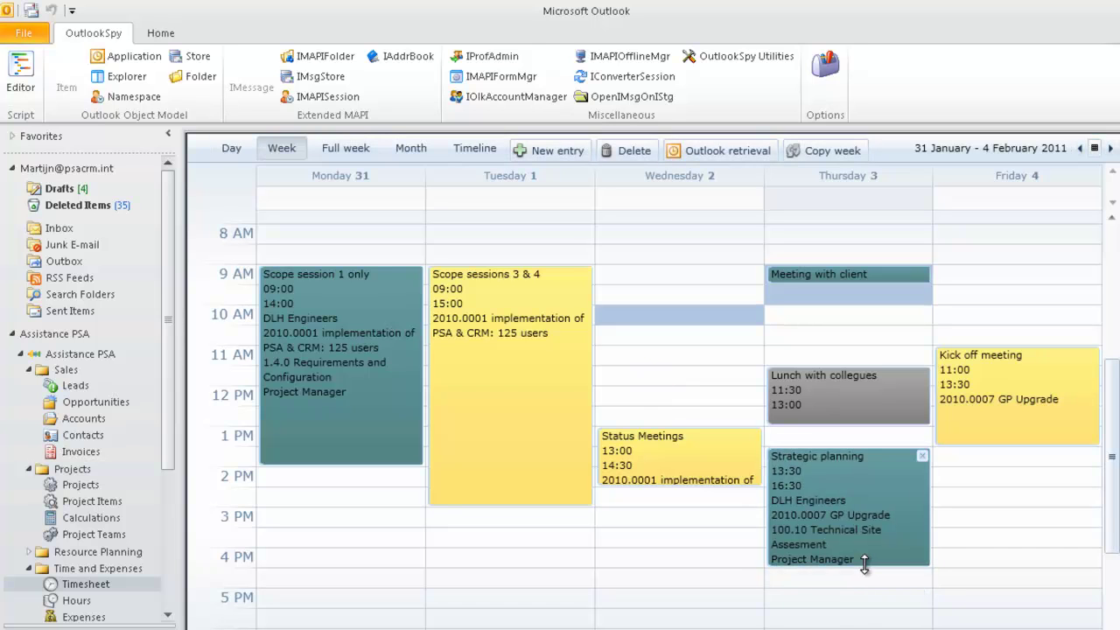
drag(864, 564, 856, 604)
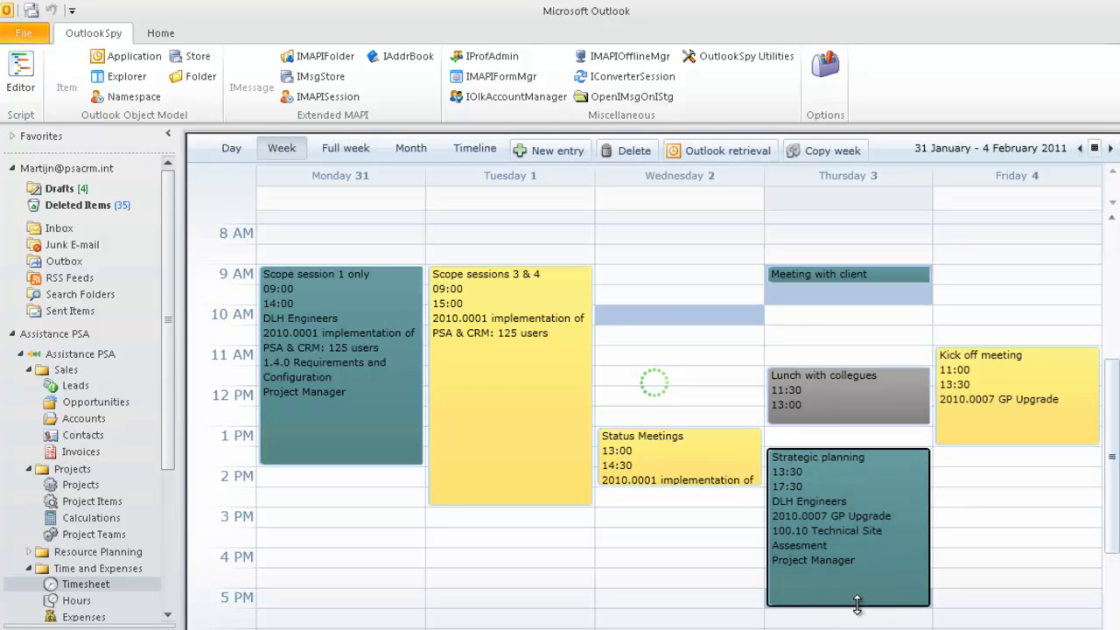
click(1037, 556)
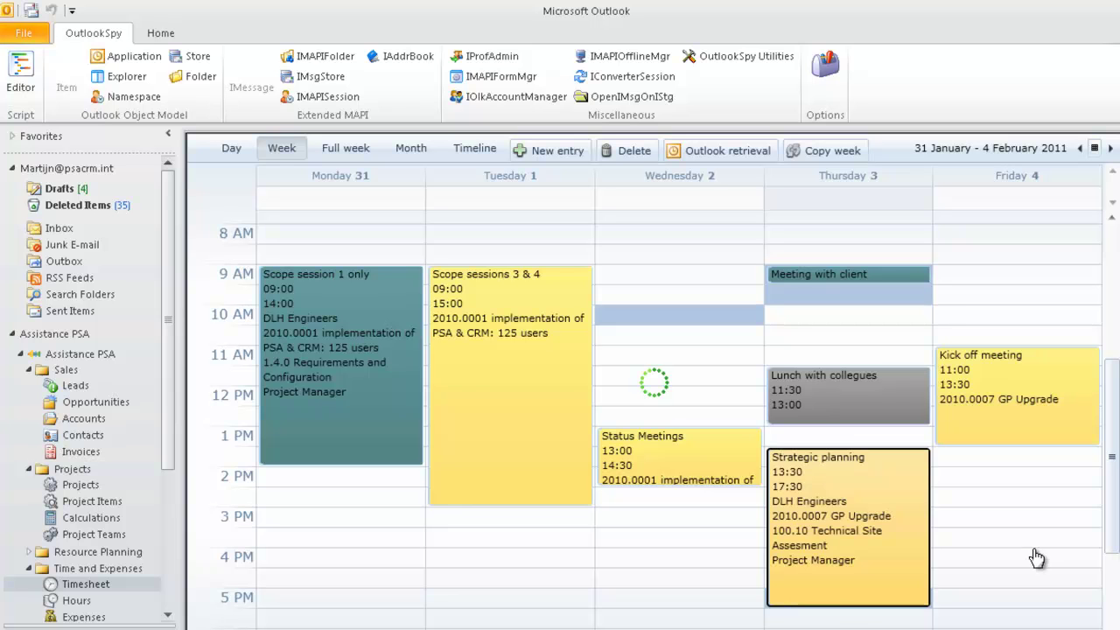